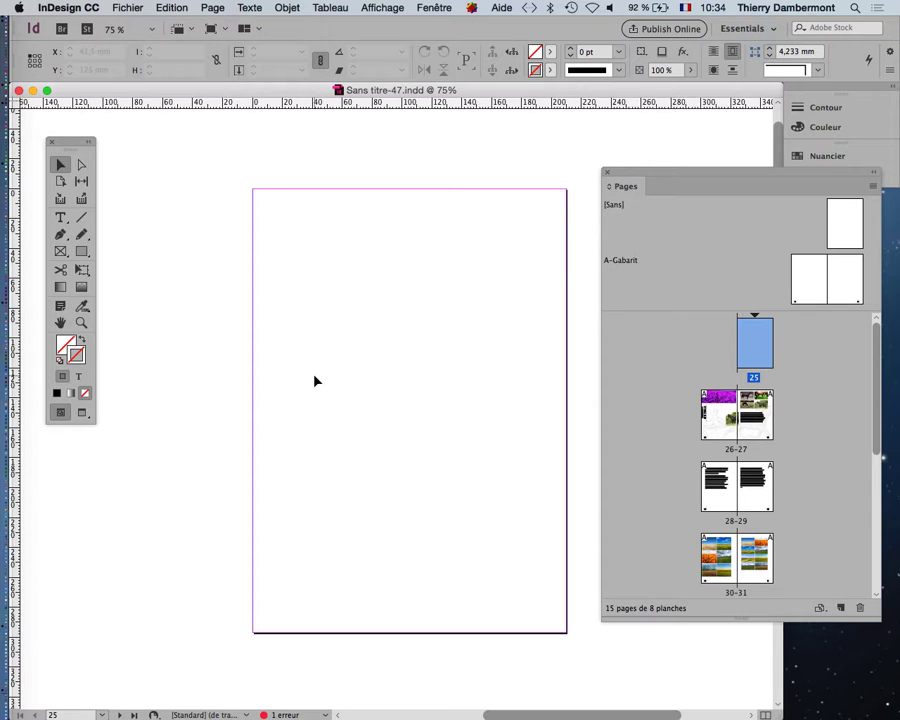
Import Camping_at_Deosai.jpg from the desktop's couverture folder at its original size, with its corner beside page 25 at about X -64 mm, Y 23 mm.
{"action": "left_click", "coordinate": [141, 9]}
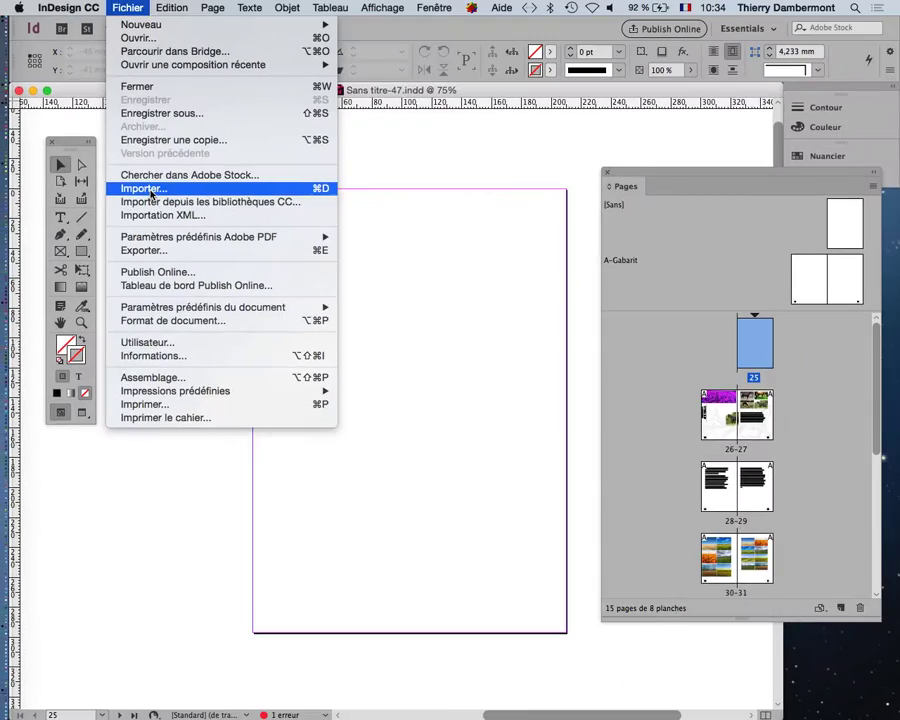
{"action": "left_click", "coordinate": [150, 189]}
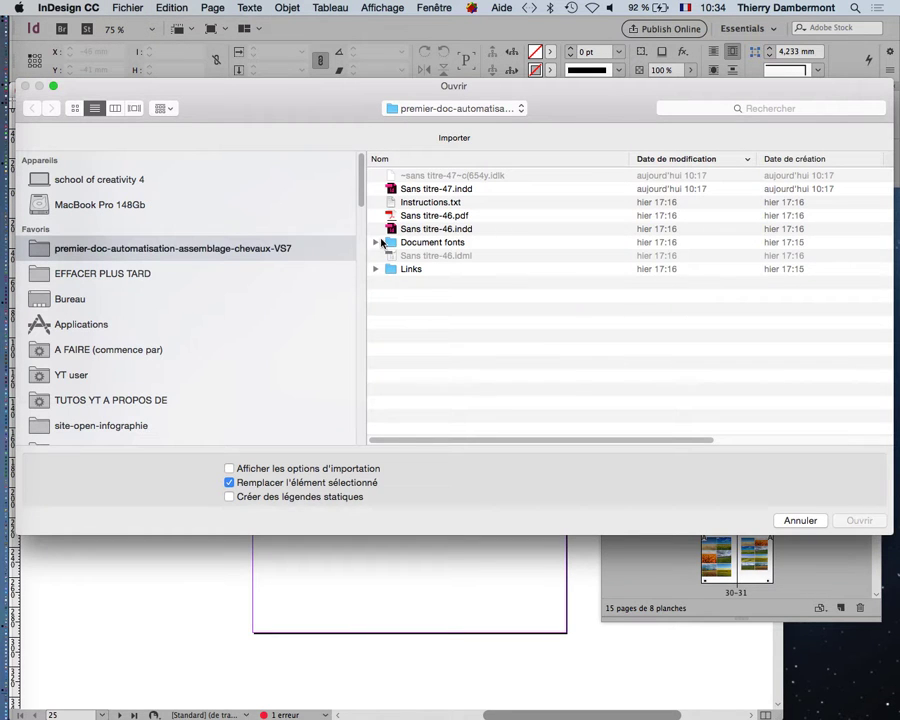
{"action": "left_click", "coordinate": [96, 299]}
{"action": "double_click", "coordinate": [468, 178]}
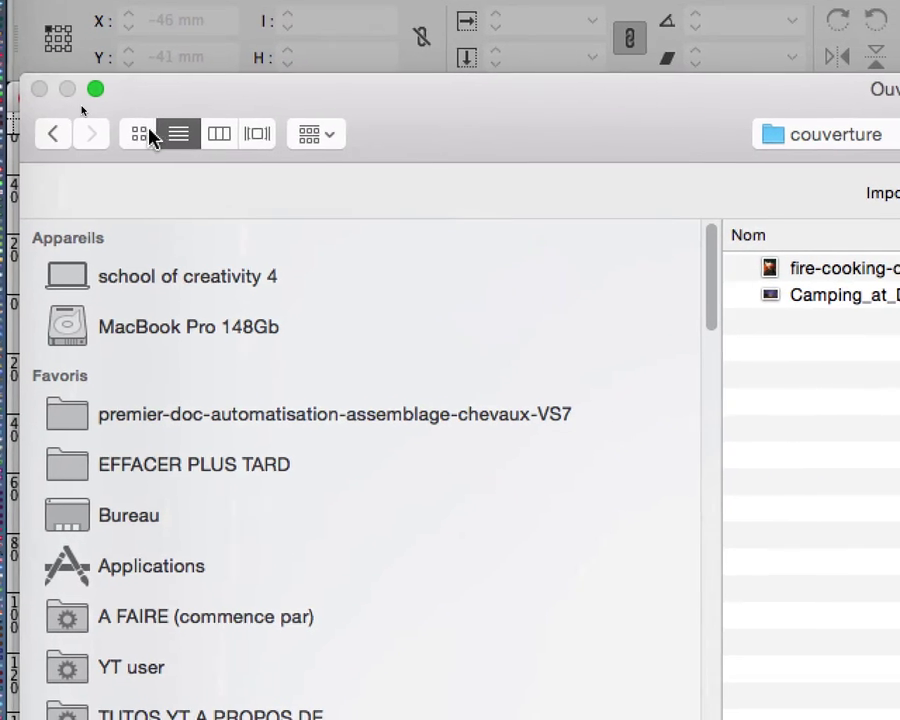
{"action": "left_click", "coordinate": [140, 134]}
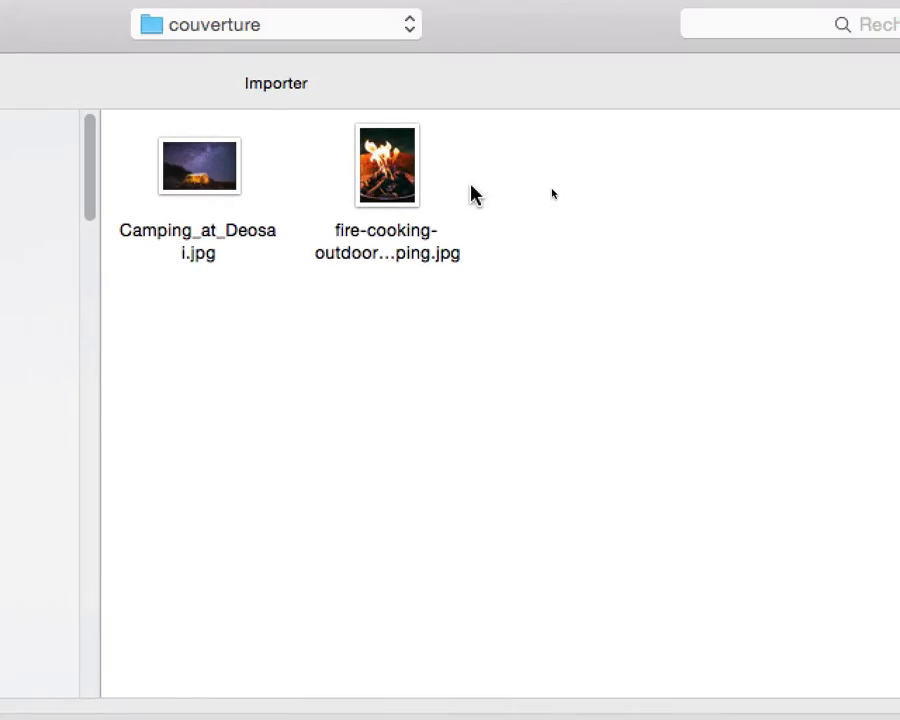
{"action": "left_click", "coordinate": [818, 285]}
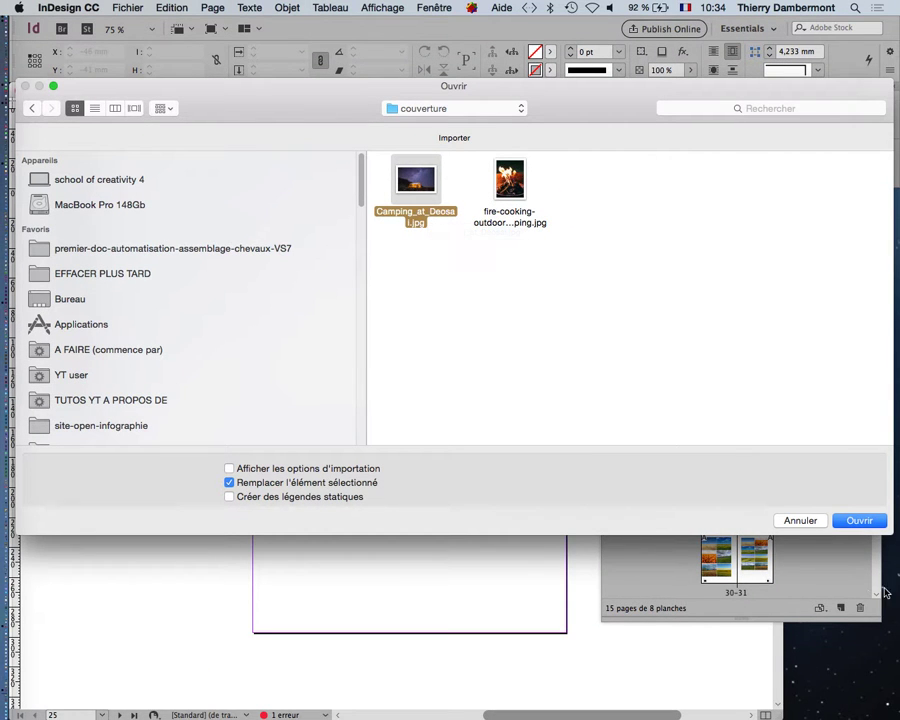
{"action": "left_click", "coordinate": [874, 522]}
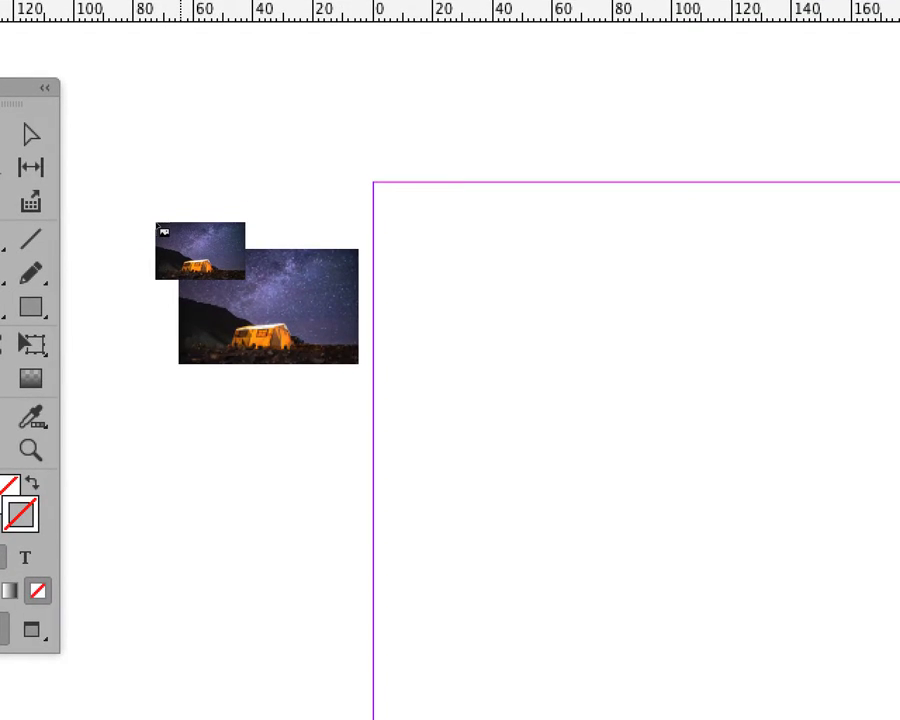
{"action": "left_click_drag", "start_coordinate": [156, 224], "coordinate": [178, 250]}
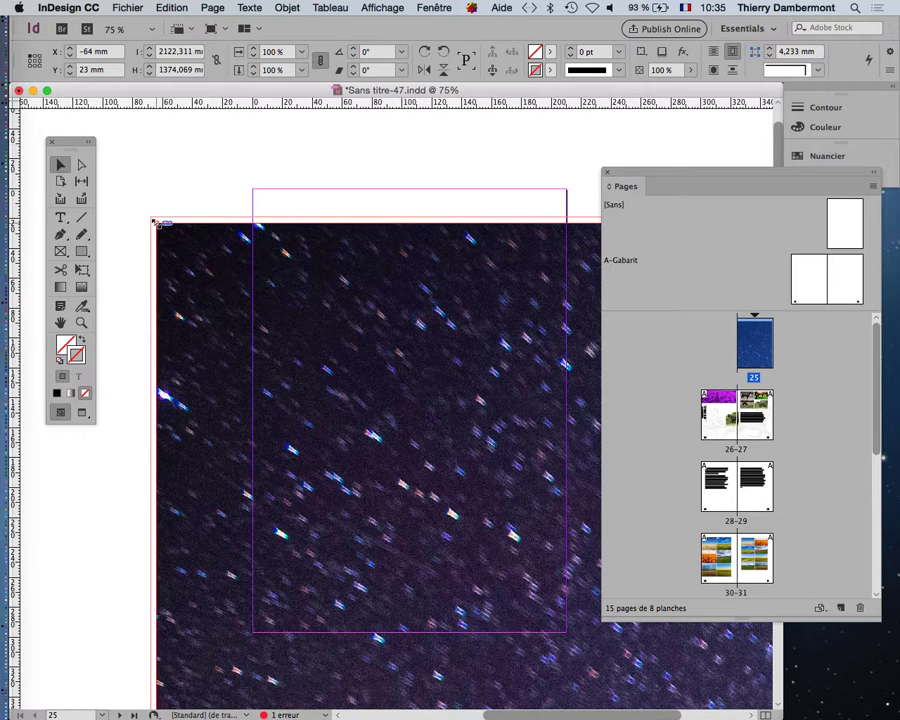
Switch to Finder and open the couverture folder on the desktop in a new window.
{"action": "key", "text": "super+Tab"}
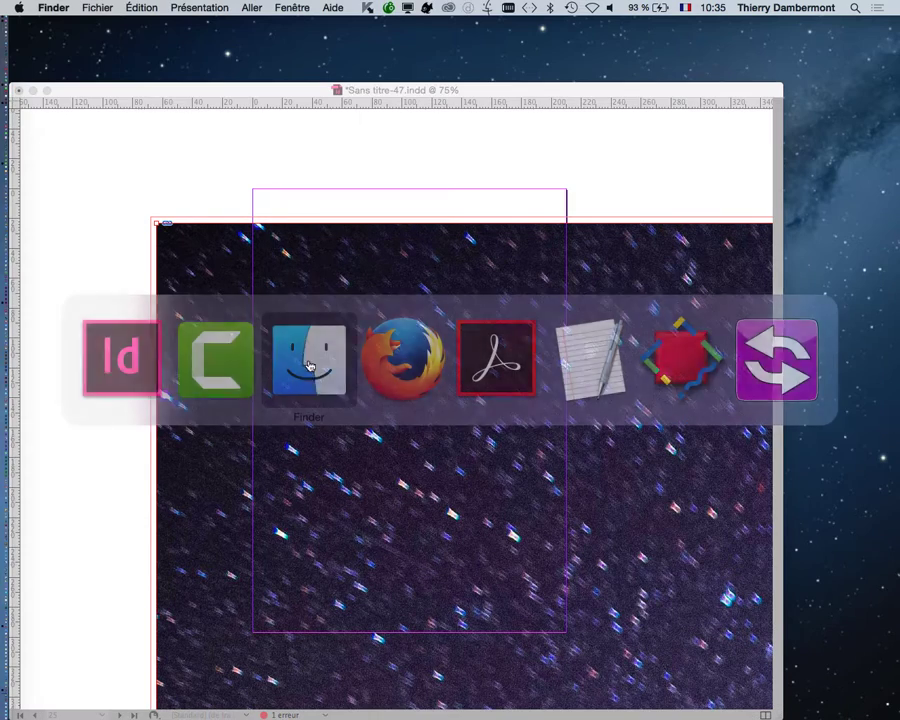
{"action": "left_click", "coordinate": [97, 7]}
{"action": "left_click", "coordinate": [112, 24]}
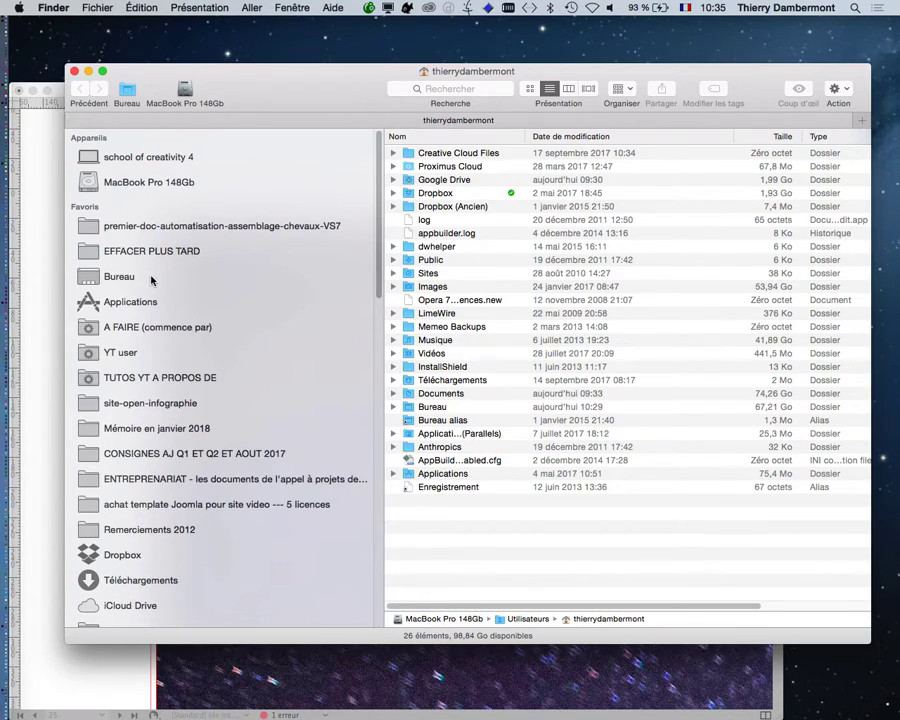
{"action": "left_click", "coordinate": [152, 277]}
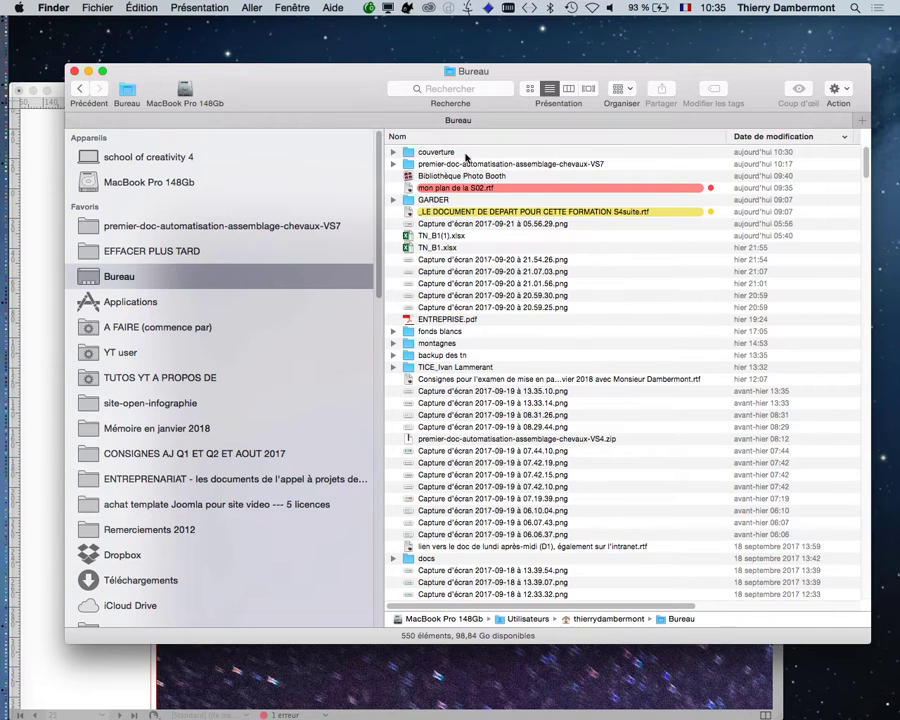
{"action": "left_click", "coordinate": [463, 152]}
{"action": "double_click", "coordinate": [463, 154]}
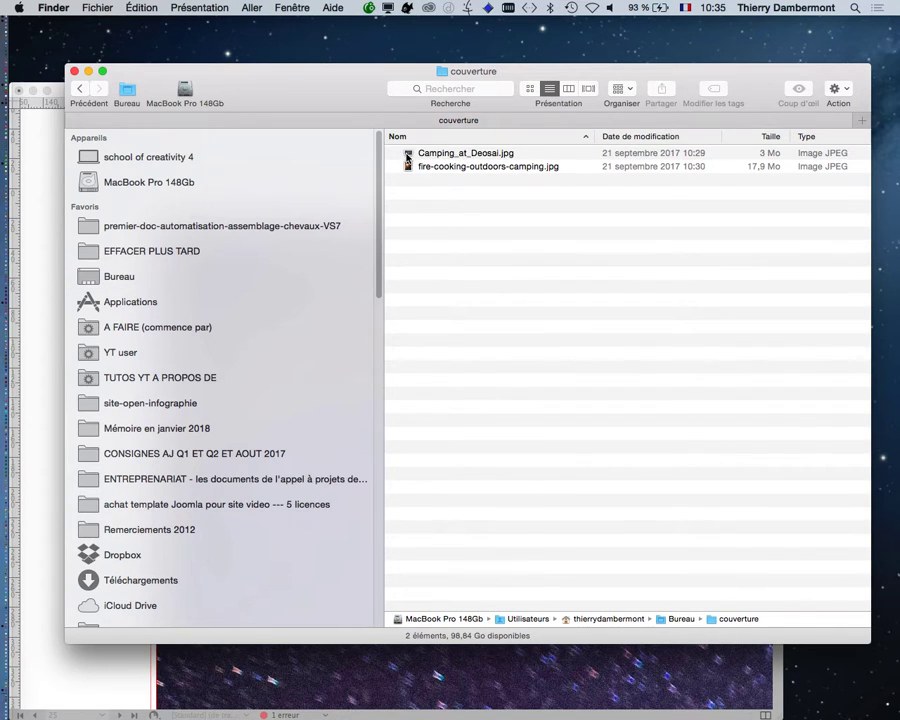
Open Camping_at_Deosai.jpg from the couverture folder in Photoshop.
{"action": "key", "text": "Down"}
{"action": "left_click_drag", "start_coordinate": [404, 151], "coordinate": [20, 425]}
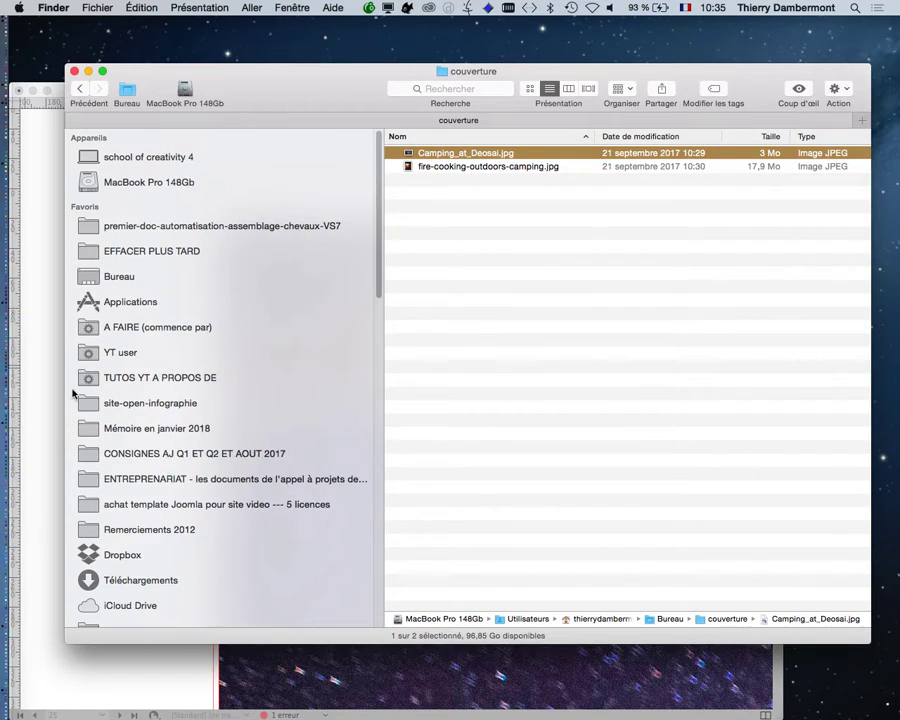
{"action": "key", "text": "super+Tab"}
{"action": "key", "text": "super+Tab"}
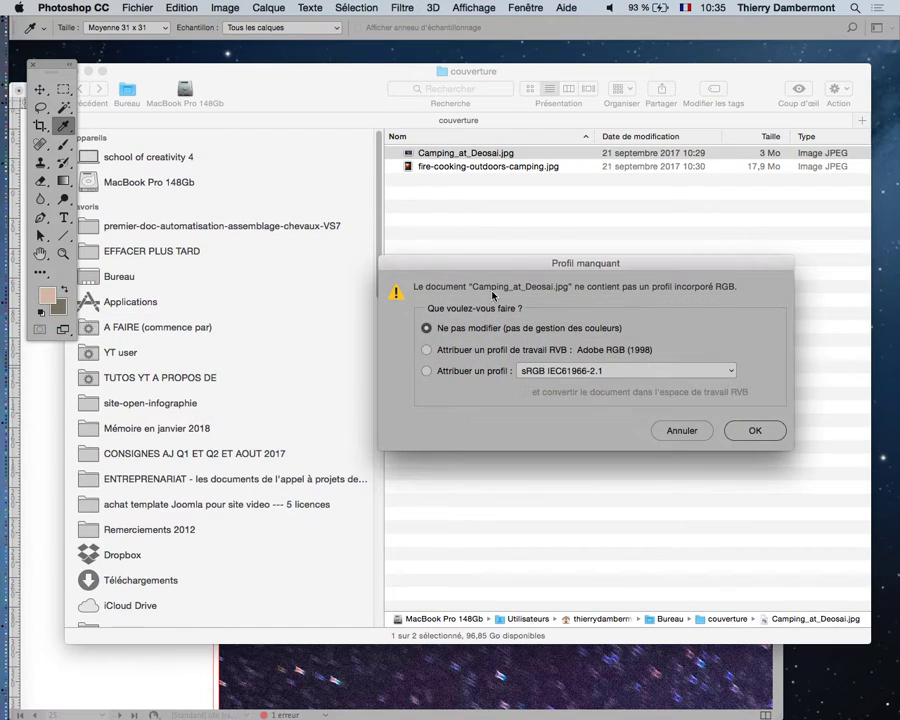
Assign the sRGB IEC61966-2.1 profile to the photo with the missing profile, without converting it to the working space.
{"action": "left_click_drag", "start_coordinate": [370, 249], "coordinate": [288, 229]}
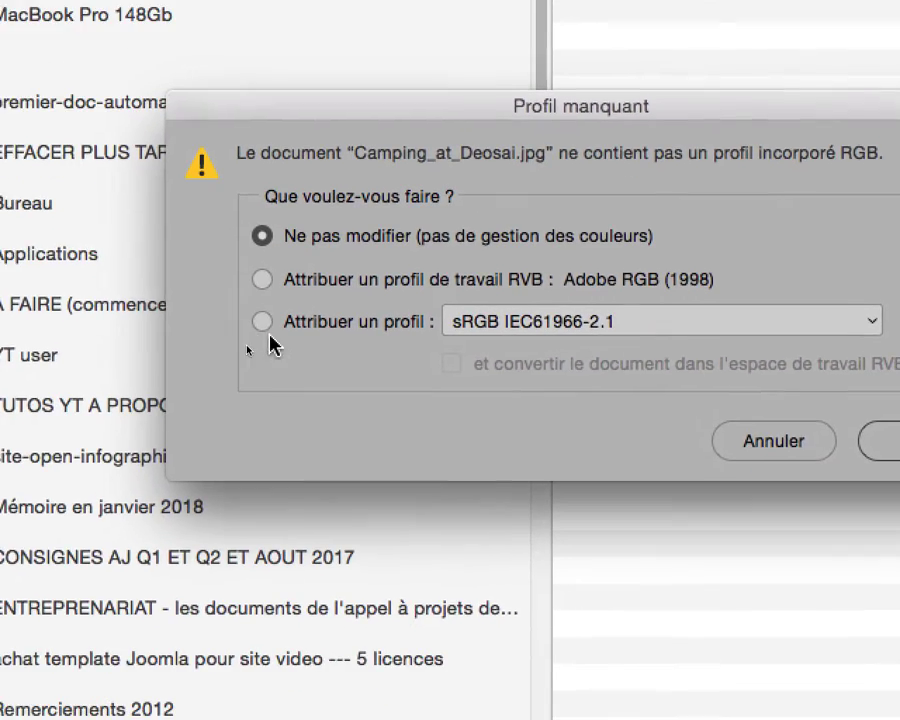
{"action": "left_click", "coordinate": [298, 325]}
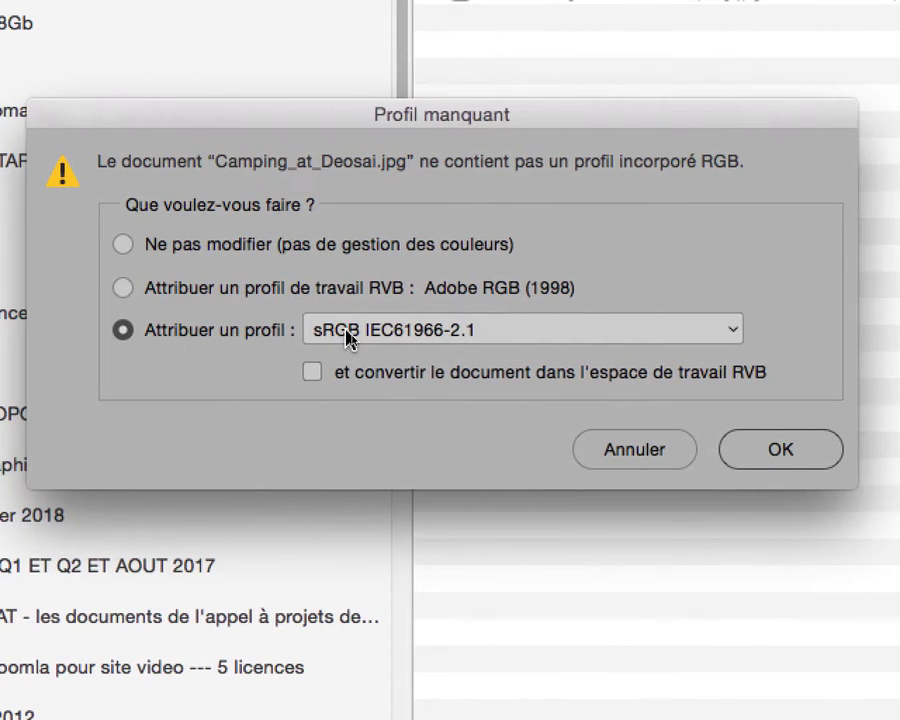
{"action": "left_click", "coordinate": [350, 334]}
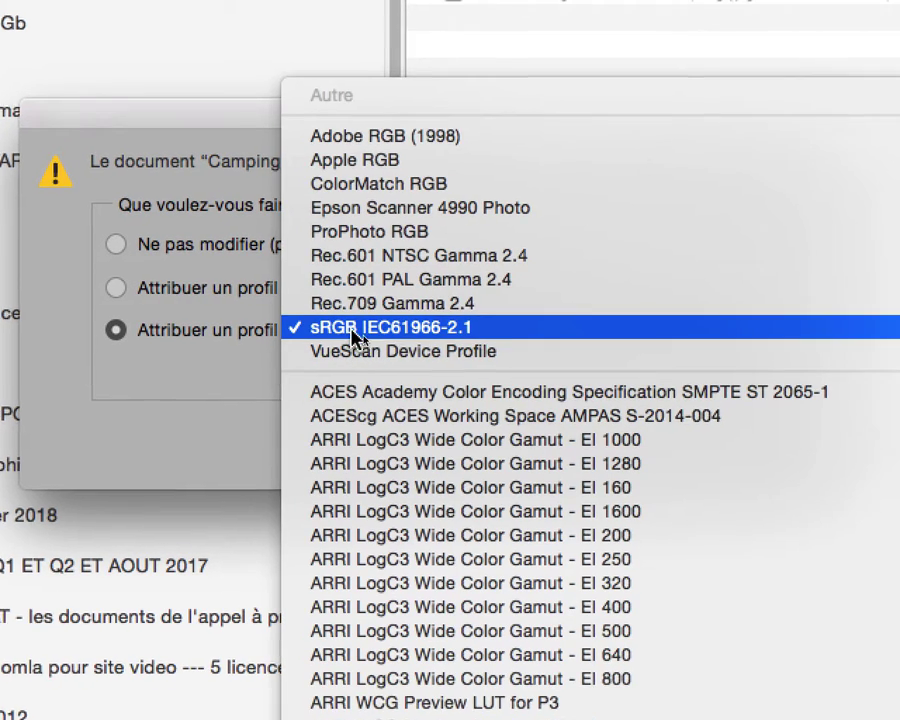
{"action": "left_click", "coordinate": [396, 328]}
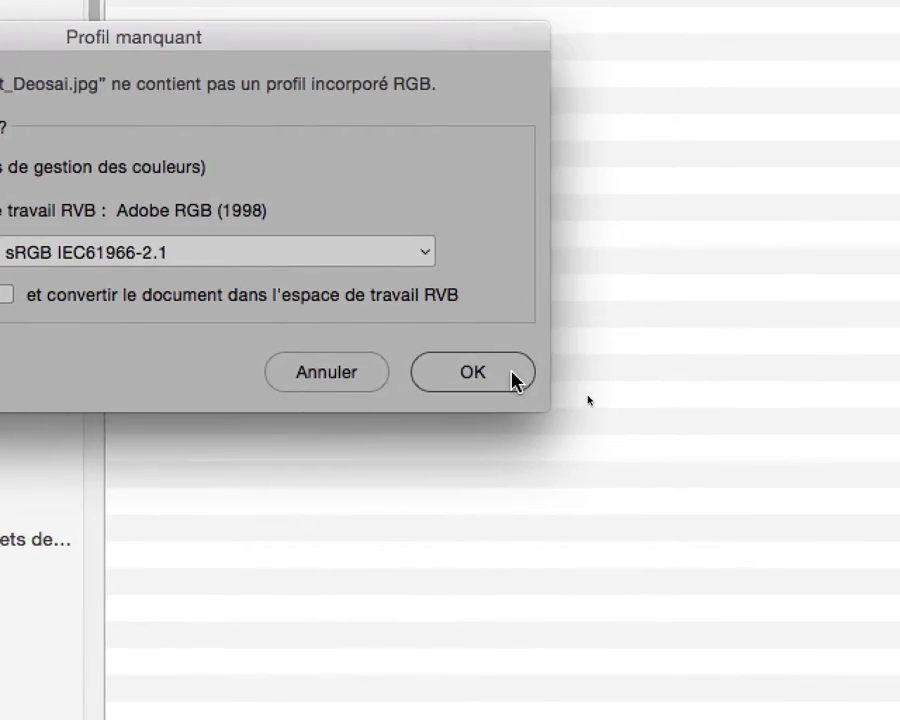
{"action": "left_click", "coordinate": [792, 448]}
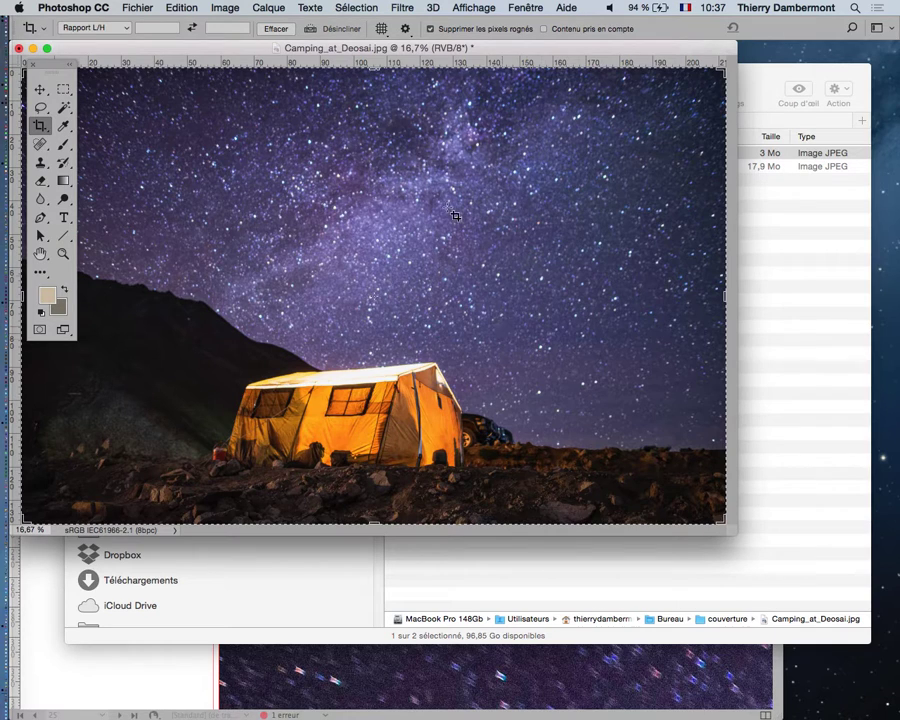
Move the photo window clear of the tools, and hide the other applications and the rulers.
{"action": "left_click_drag", "start_coordinate": [260, 48], "coordinate": [358, 68]}
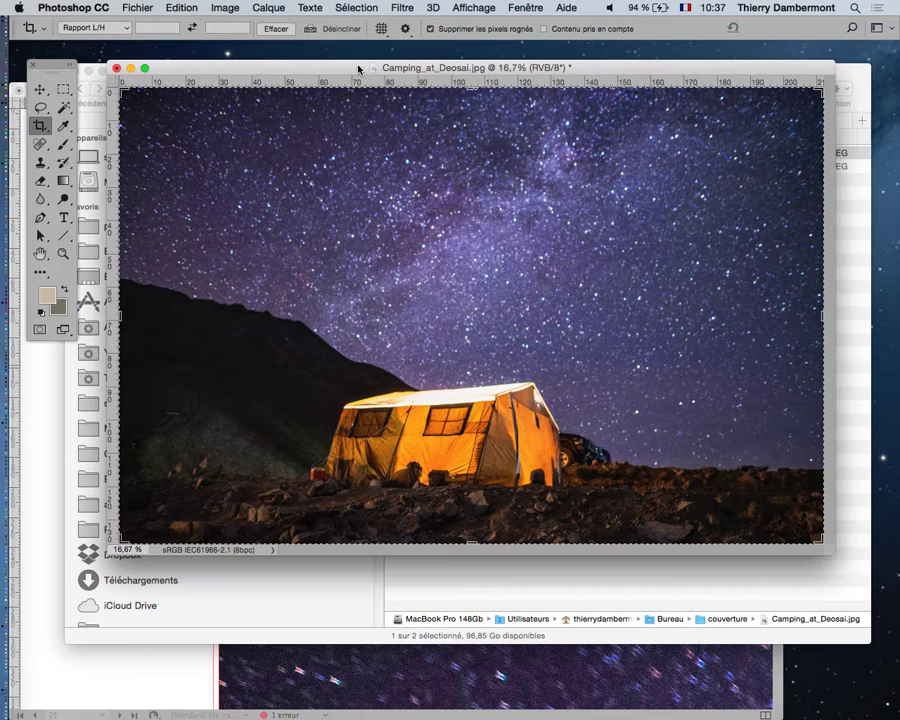
{"action": "key", "text": "super+alt+h"}
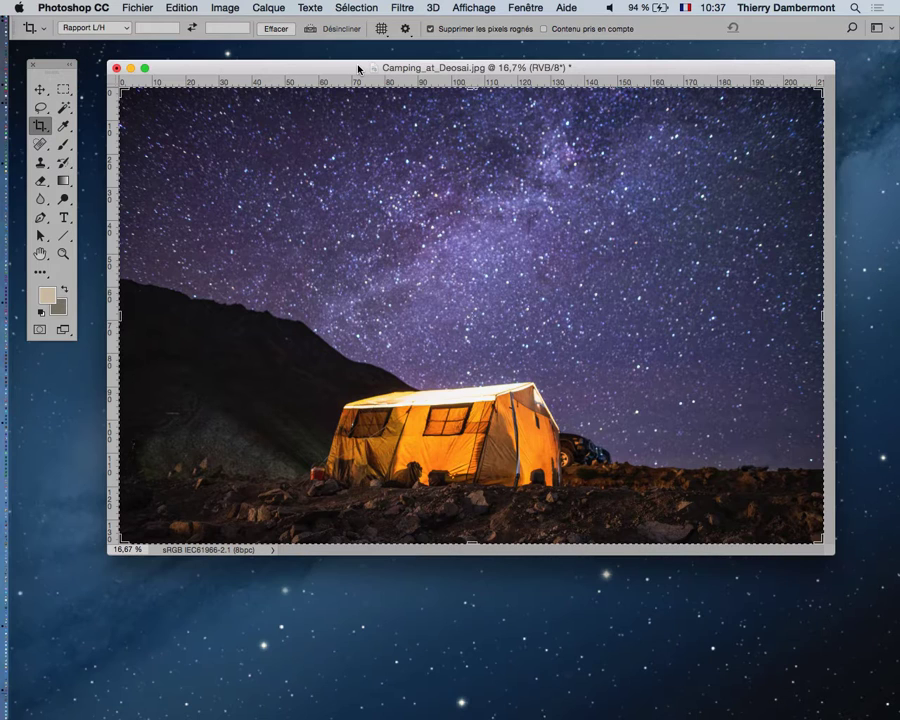
{"action": "key", "text": "super+r"}
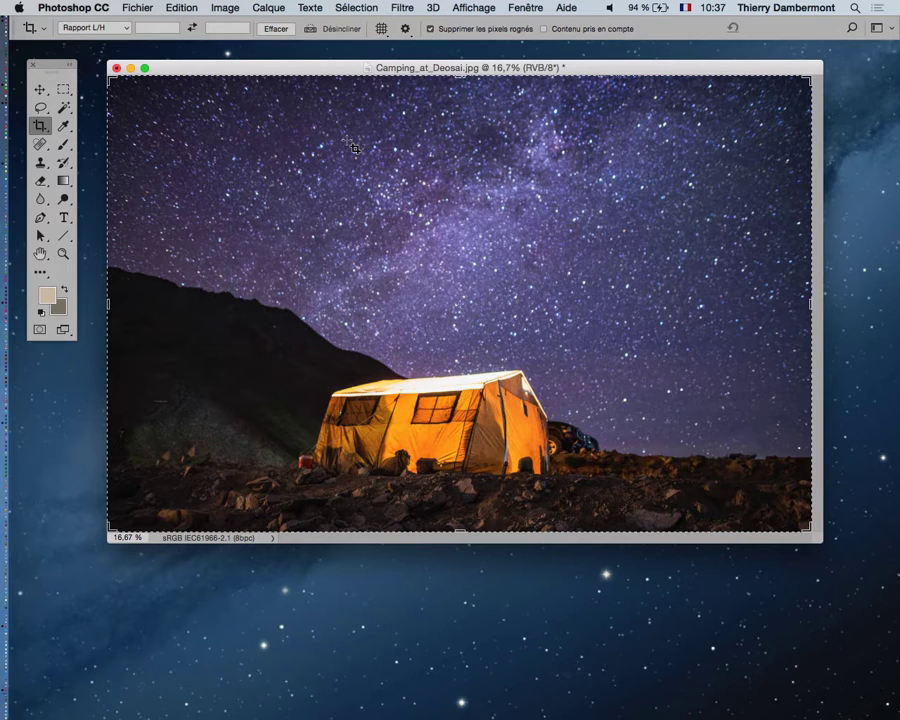
Open the Image Size dialog for the camping photo, make it narrower and place it over the photo.
{"action": "left_click", "coordinate": [228, 8]}
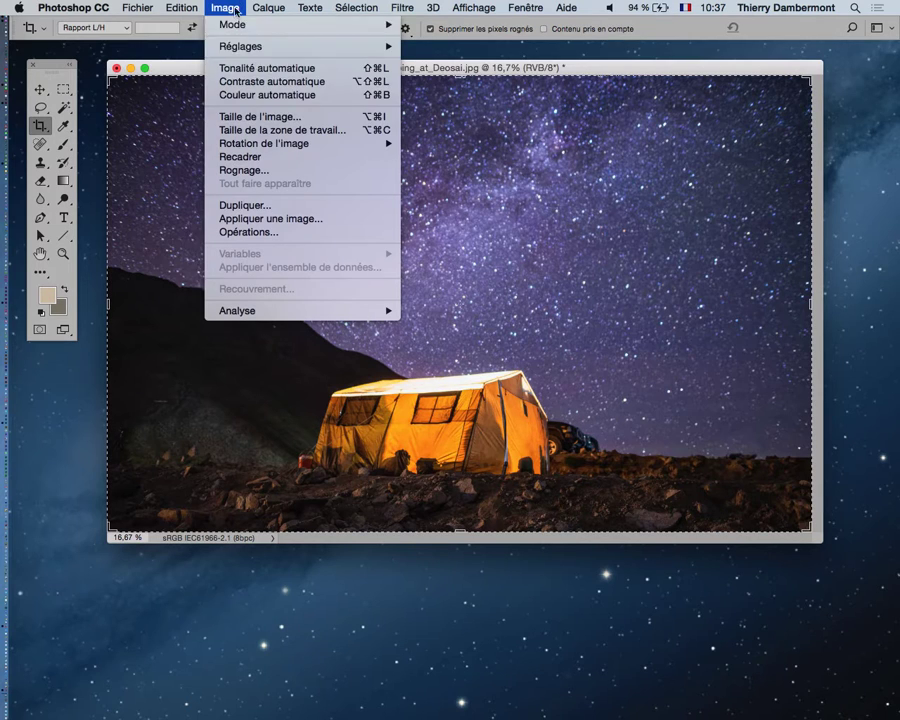
{"action": "left_click", "coordinate": [247, 118]}
{"action": "left_click_drag", "start_coordinate": [610, 248], "coordinate": [474, 128]}
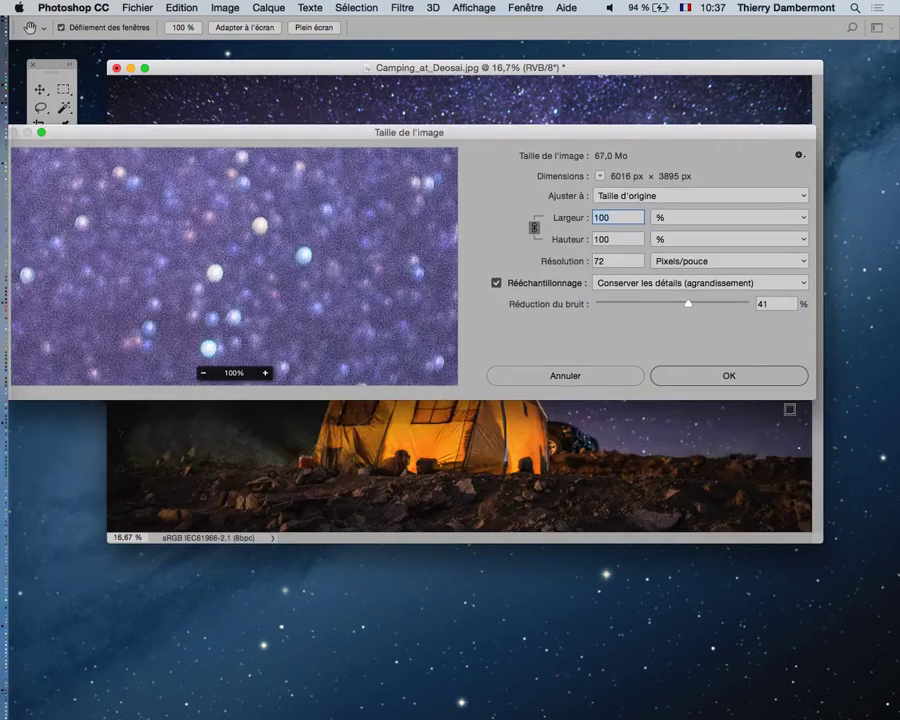
{"action": "left_click_drag", "start_coordinate": [812, 398], "coordinate": [567, 430]}
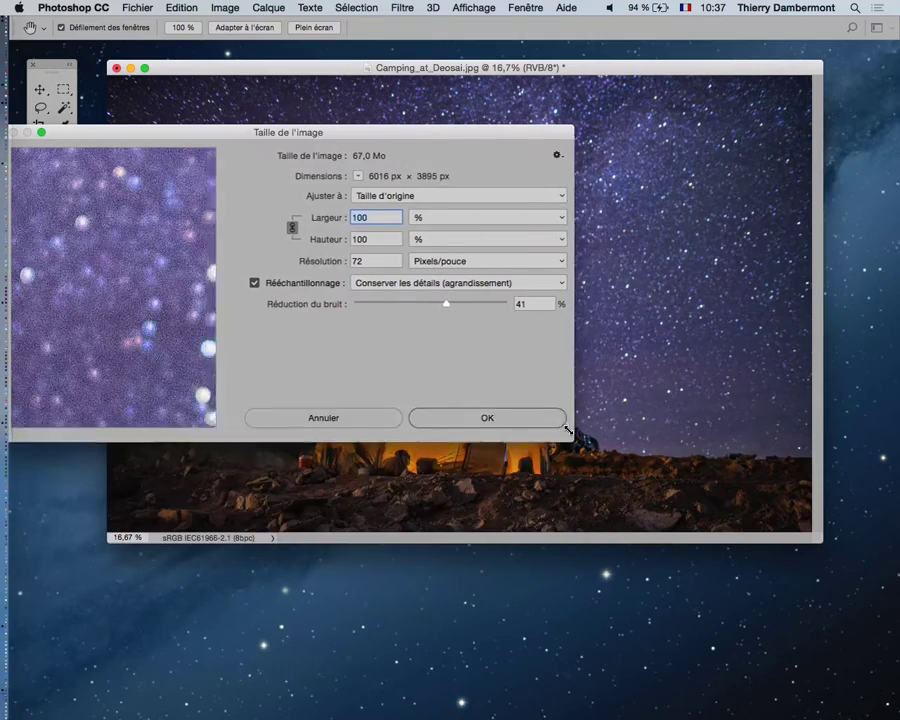
{"action": "left_click_drag", "start_coordinate": [390, 131], "coordinate": [680, 126]}
{"action": "key", "text": "alt"}
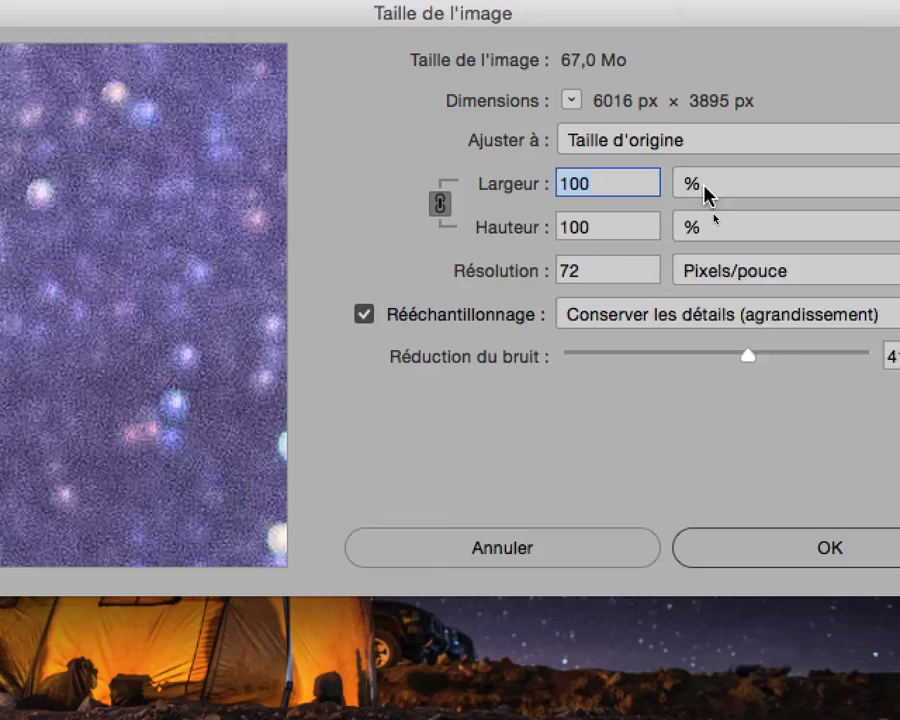
Show the photo's dimensions in centimetres, check its width, height and resolution, and leave Image Size without applying changes.
{"action": "left_click", "coordinate": [716, 214]}
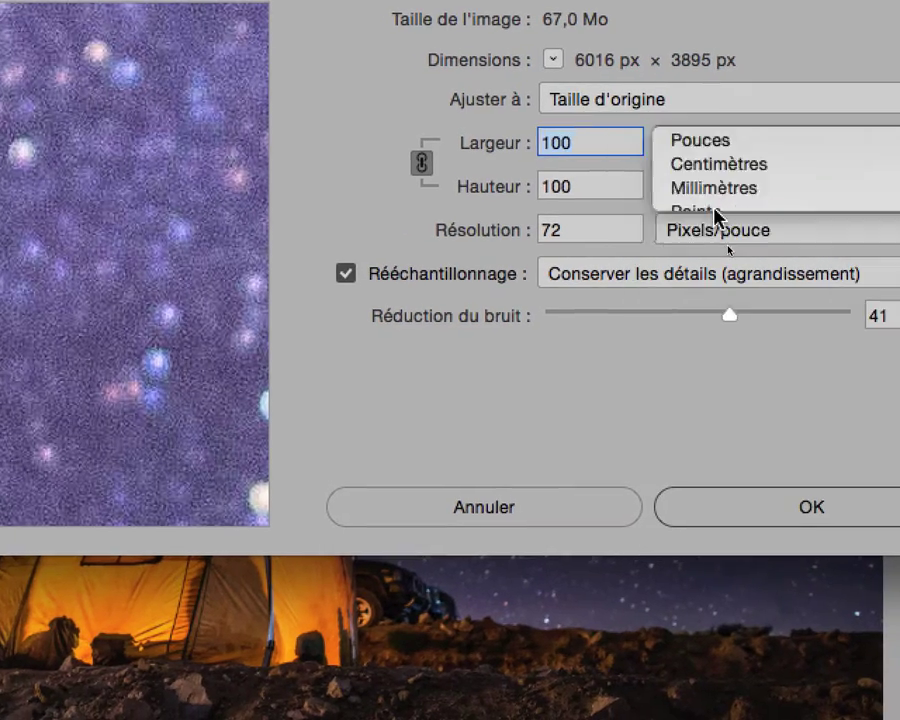
{"action": "left_click", "coordinate": [725, 253]}
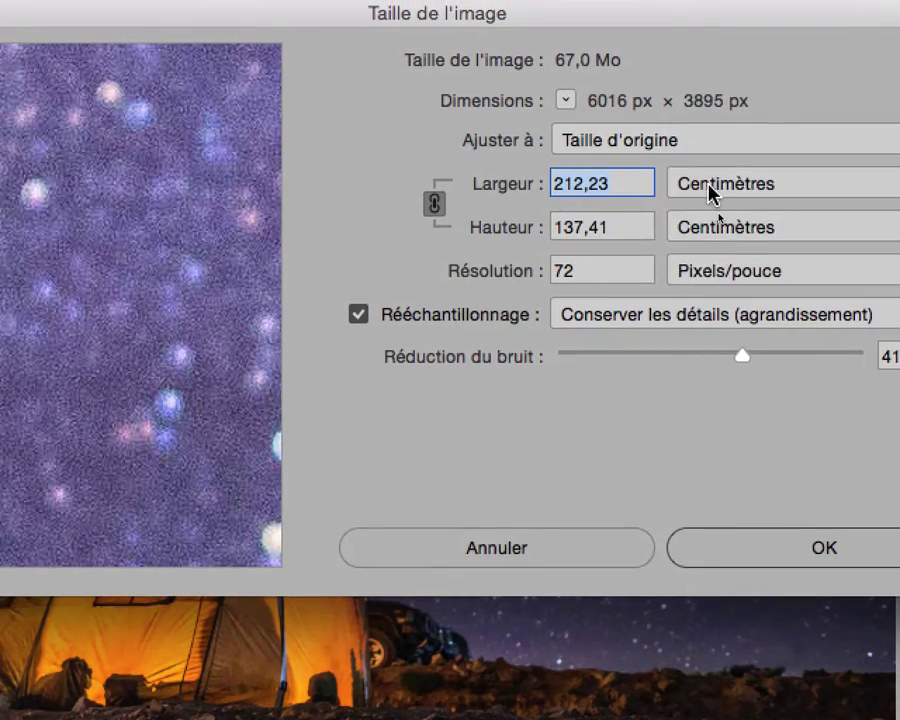
{"action": "left_click", "coordinate": [712, 193]}
{"action": "left_click", "coordinate": [712, 190]}
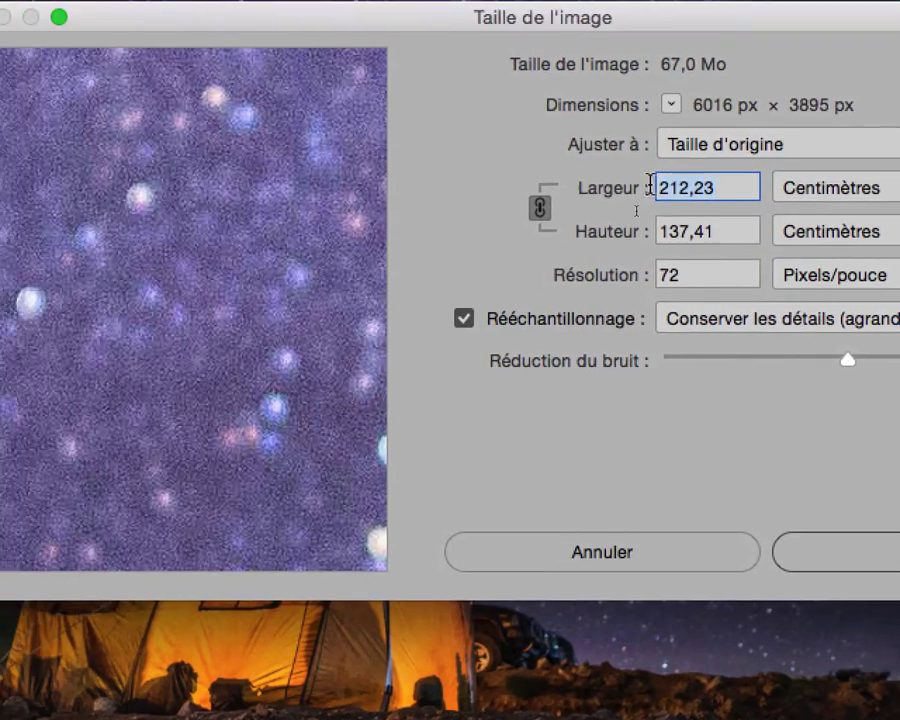
{"action": "left_click", "coordinate": [660, 231]}
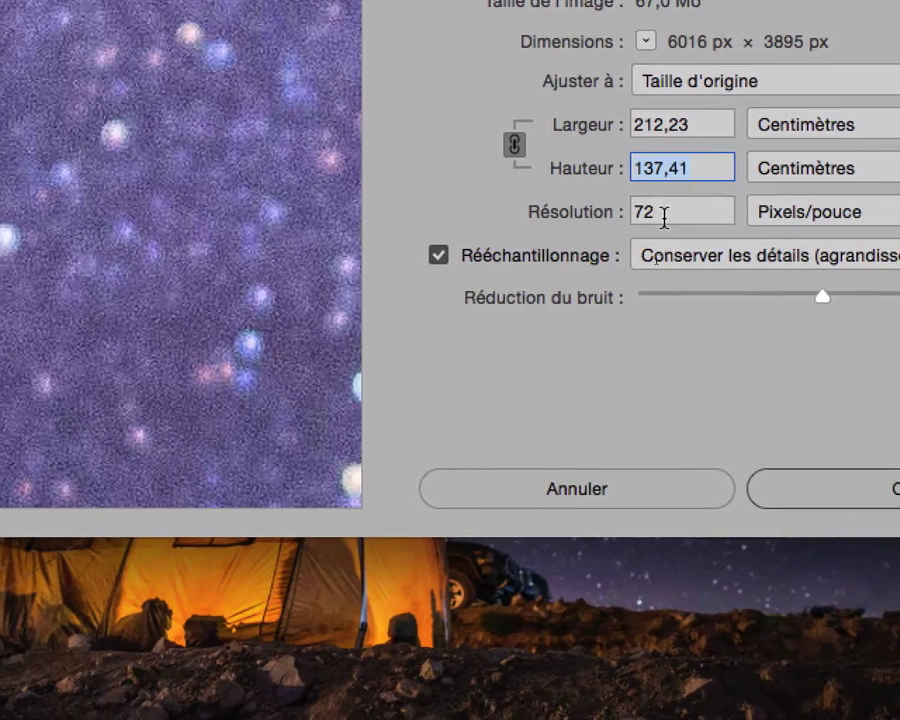
{"action": "left_click", "coordinate": [674, 241]}
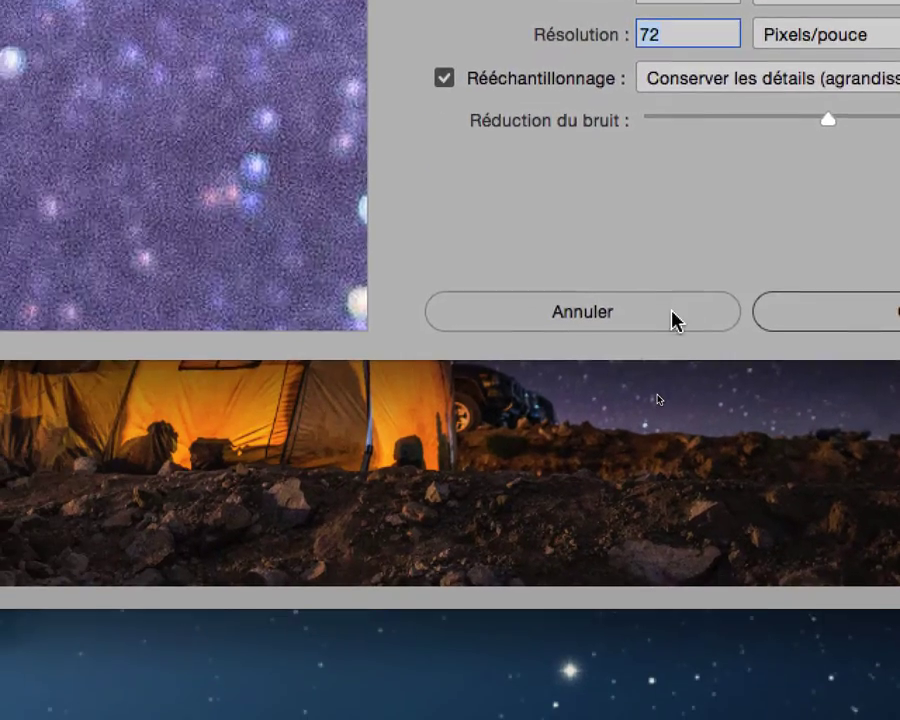
{"action": "left_click", "coordinate": [672, 312]}
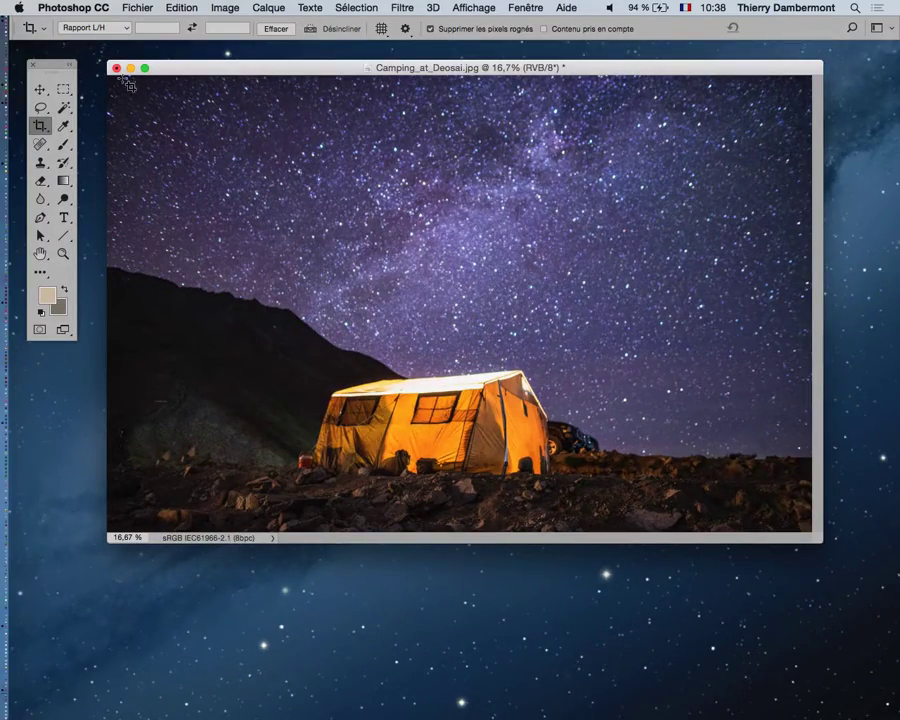
Close the Camping_at_Deosai.jpg photo in Photoshop.
{"action": "left_click", "coordinate": [116, 68]}
{"action": "key", "text": "super+Tab"}
{"action": "key", "text": "super+Tab"}
{"action": "key", "text": "super+Tab"}
{"action": "key", "text": "super+Tab"}
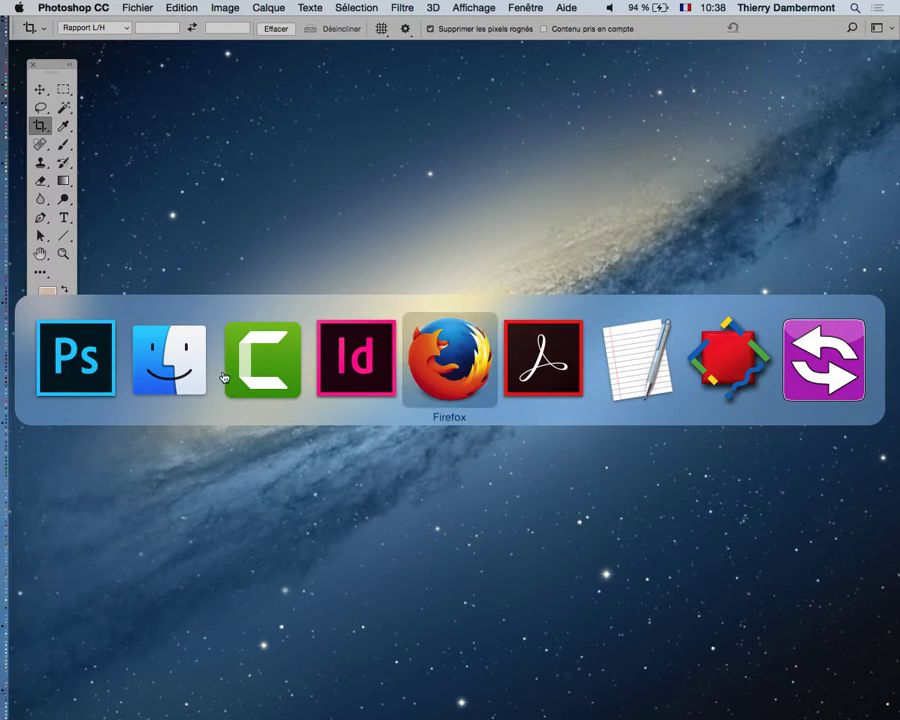
{"action": "key", "text": "super+Tab"}
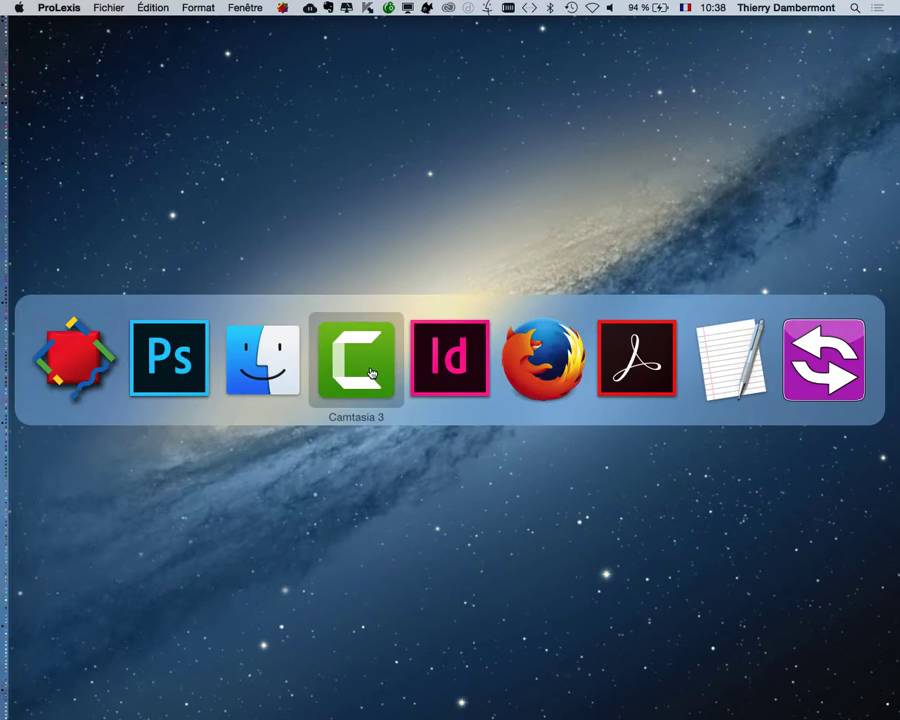
Switch back to InDesign and undo the placement of the oversized camping photo.
{"action": "left_click", "coordinate": [425, 350]}
{"action": "left_click", "coordinate": [160, 7]}
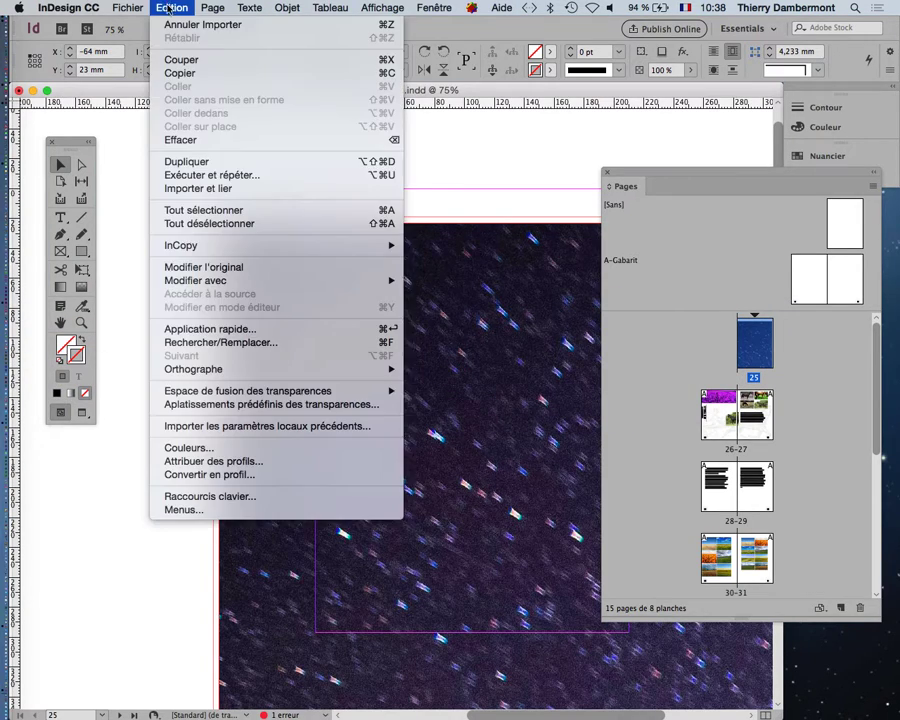
{"action": "left_click", "coordinate": [152, 22]}
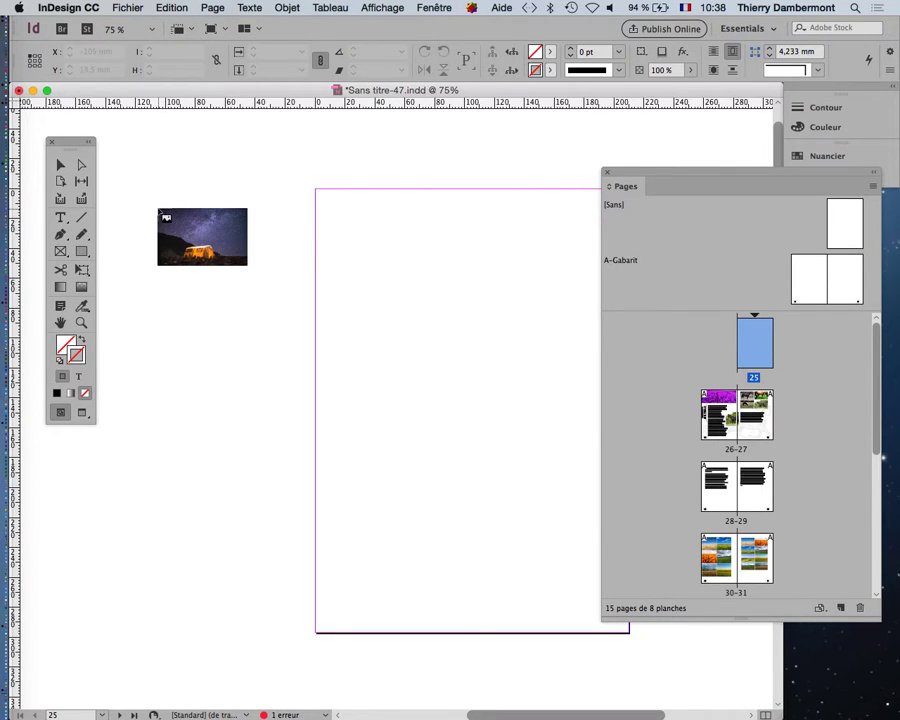
Clear the Pages panel off the cover page, try placing the camping photo about 191 mm wide there, and undo it.
{"action": "left_click_drag", "start_coordinate": [623, 177], "coordinate": [760, 248]}
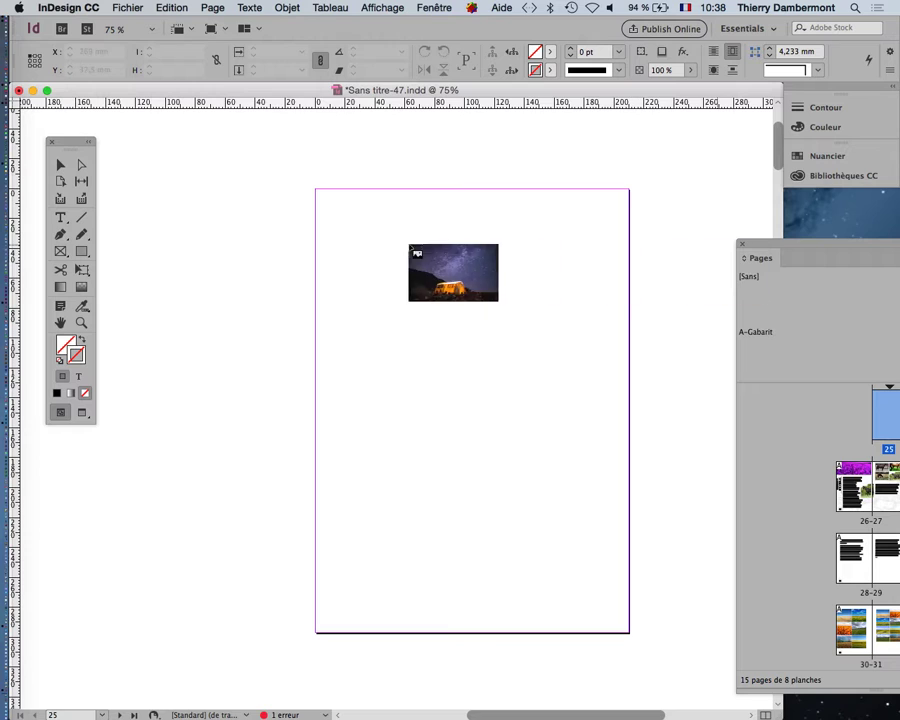
{"action": "left_click_drag", "start_coordinate": [331, 217], "coordinate": [510, 405]}
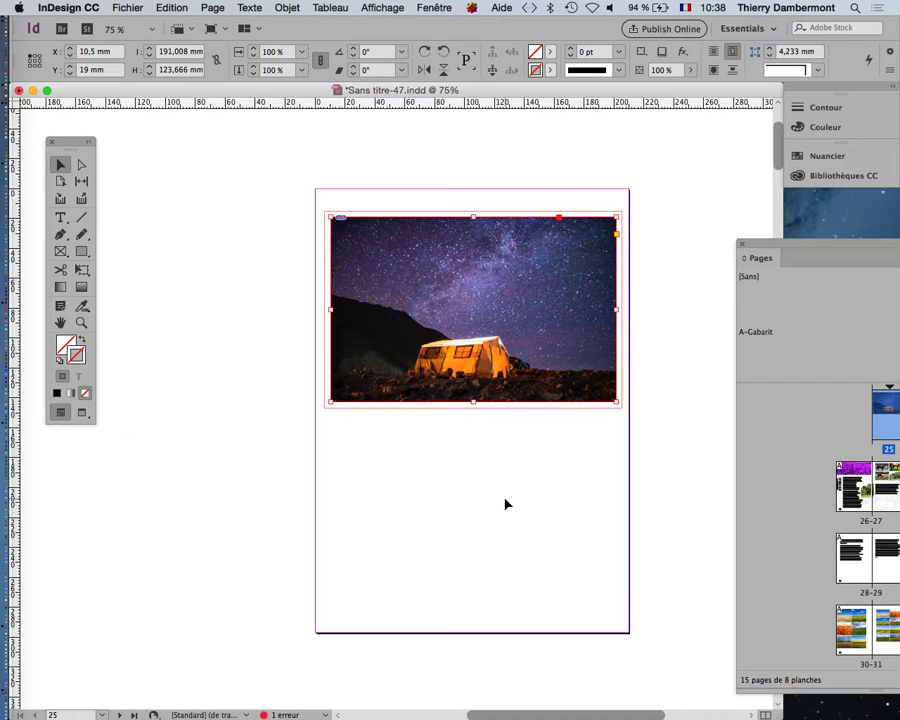
{"action": "key", "text": "super+z"}
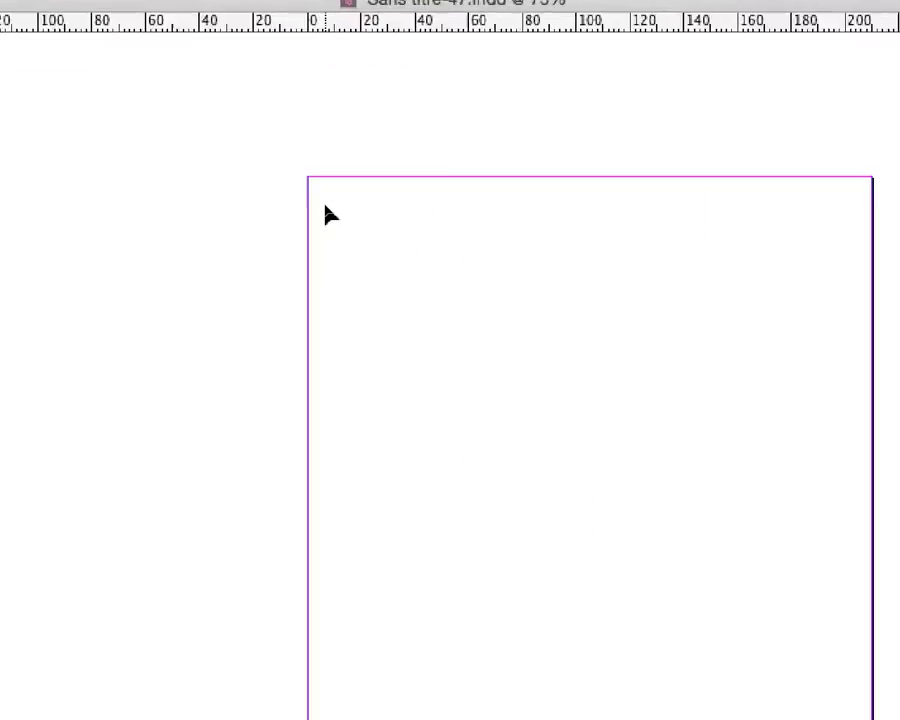
Try placing the photo from the page's top-left corner, once at original size and once about 297 mm wide, undoing both.
{"action": "left_click", "coordinate": [325, 205]}
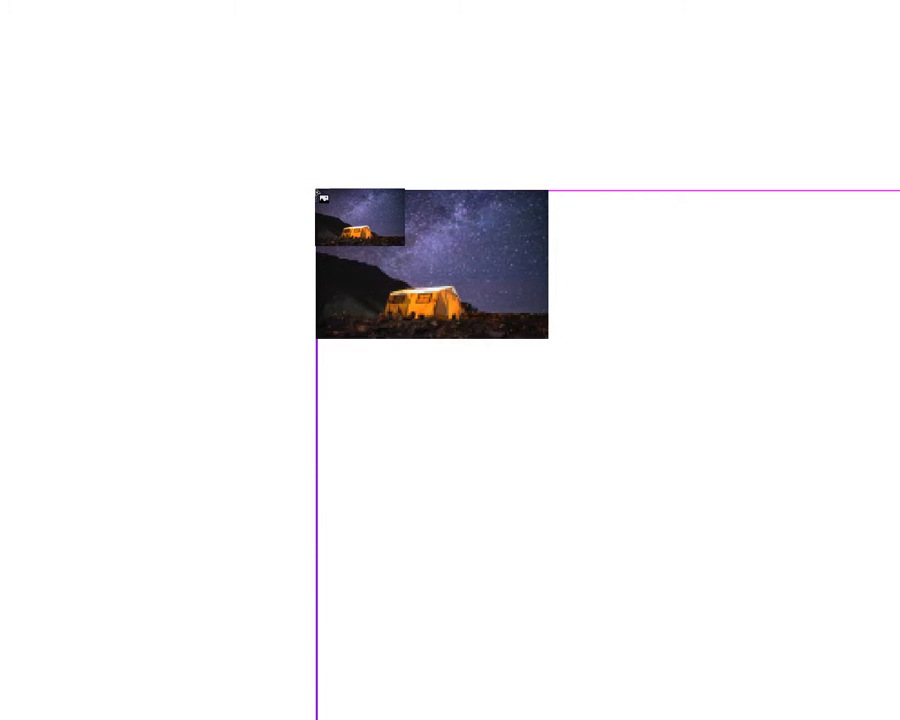
{"action": "left_click", "coordinate": [316, 191]}
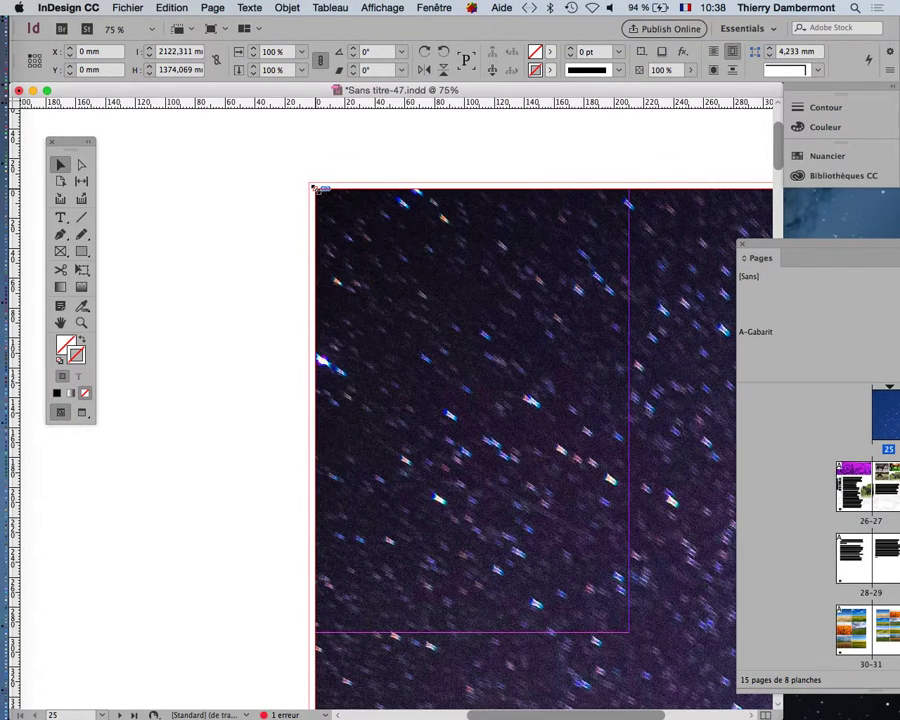
{"action": "key", "text": "super+z"}
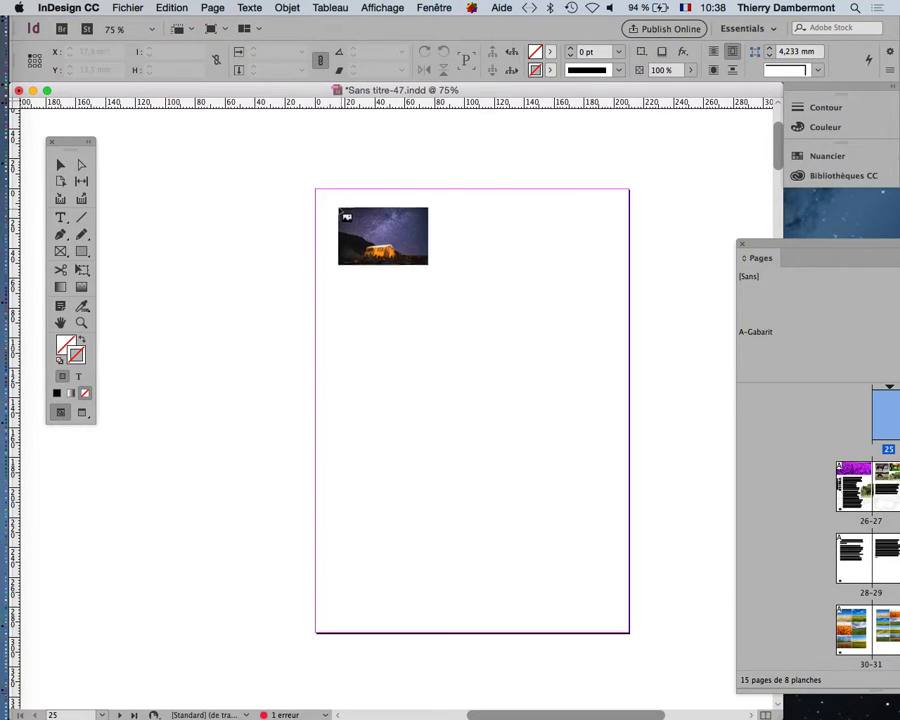
{"action": "left_click_drag", "start_coordinate": [316, 190], "coordinate": [753, 617]}
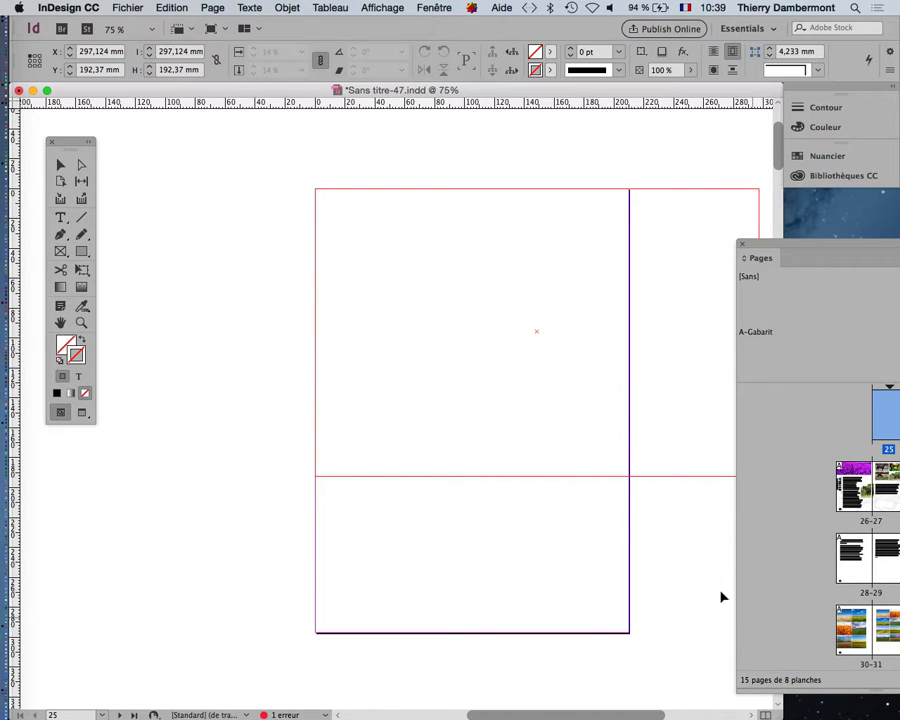
{"action": "key", "text": "super+z"}
Place the camping photo inside the upper part of the cover page at a reduced size, about 76 mm high.
{"action": "key", "text": "super+minus"}
{"action": "key", "text": "super+minus"}
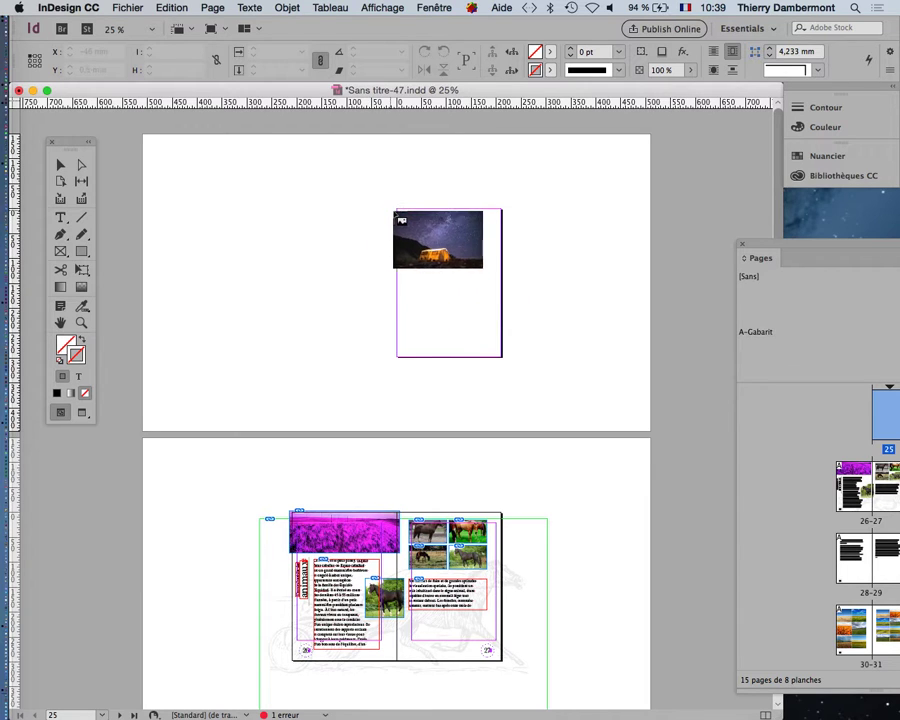
{"action": "left_click_drag", "start_coordinate": [398, 210], "coordinate": [627, 374]}
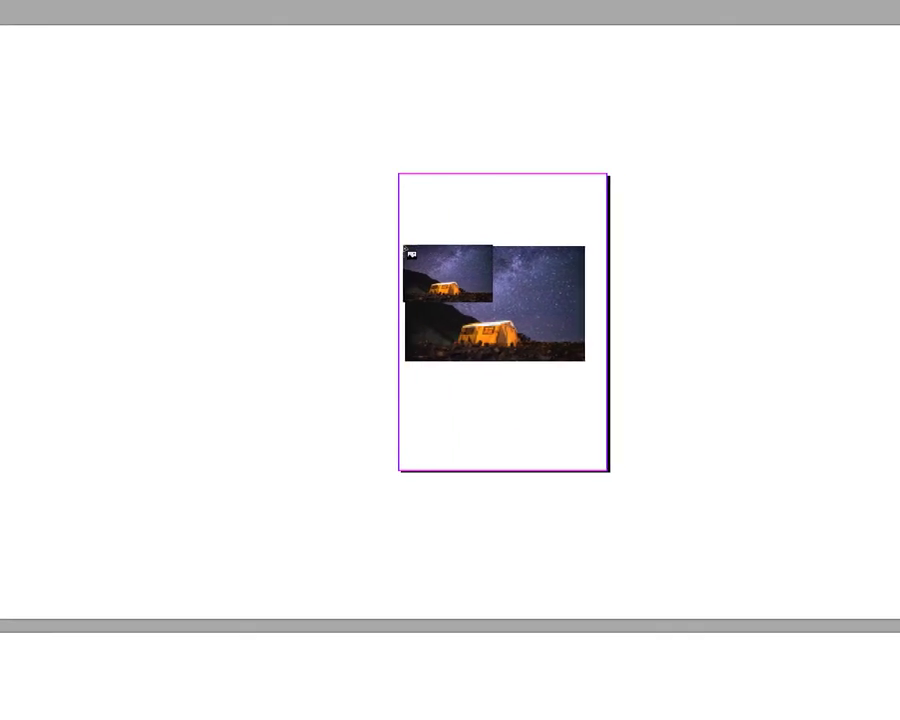
{"action": "left_click_drag", "start_coordinate": [400, 237], "coordinate": [515, 313]}
{"action": "left_click_drag", "start_coordinate": [455, 275], "coordinate": [452, 273]}
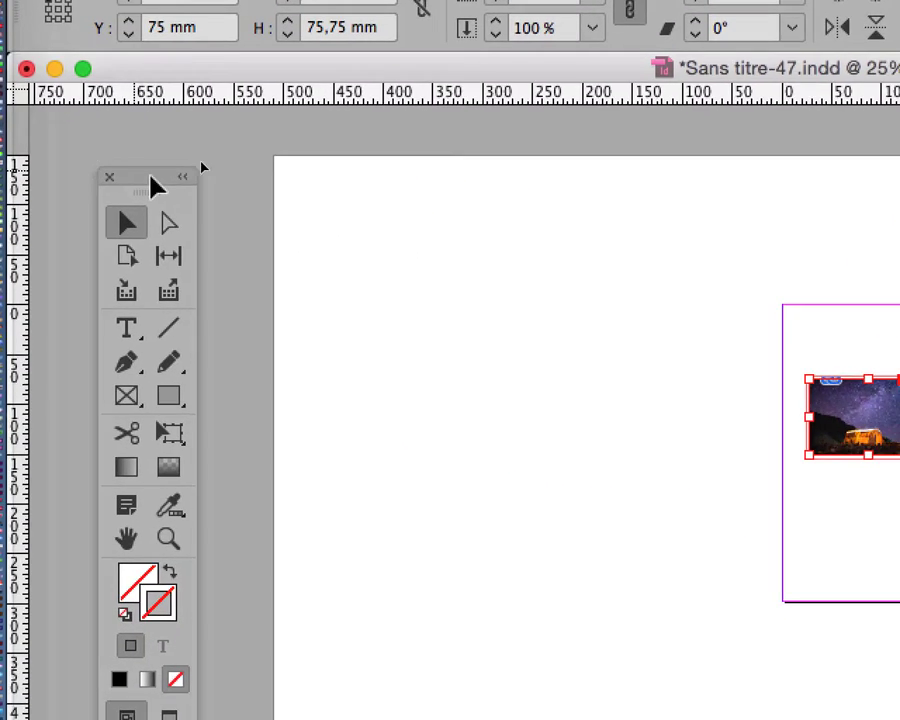
Enlarge the photo with Free Transform to about 479 × 310 mm so that it extends past every edge of the cover page.
{"action": "left_click_drag", "start_coordinate": [152, 182], "coordinate": [697, 215]}
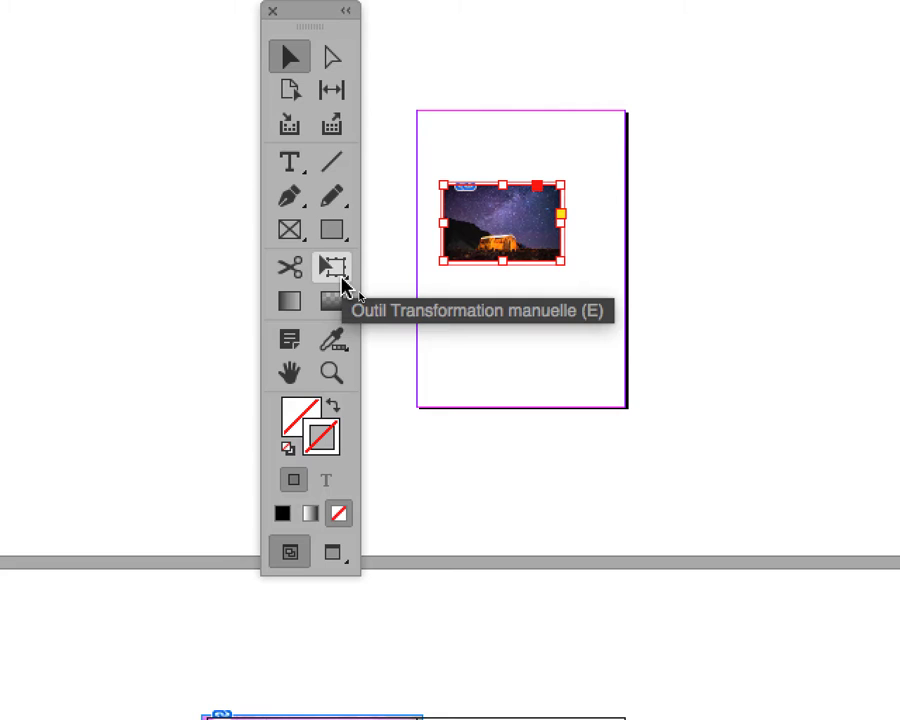
{"action": "left_click", "coordinate": [342, 281]}
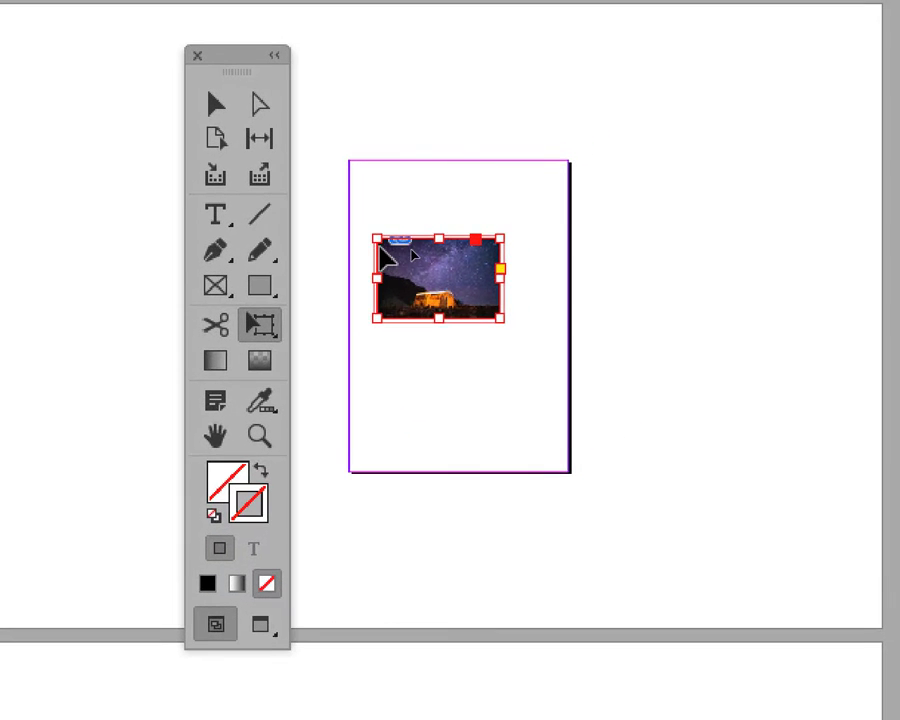
{"action": "left_click_drag", "start_coordinate": [376, 239], "coordinate": [352, 240]}
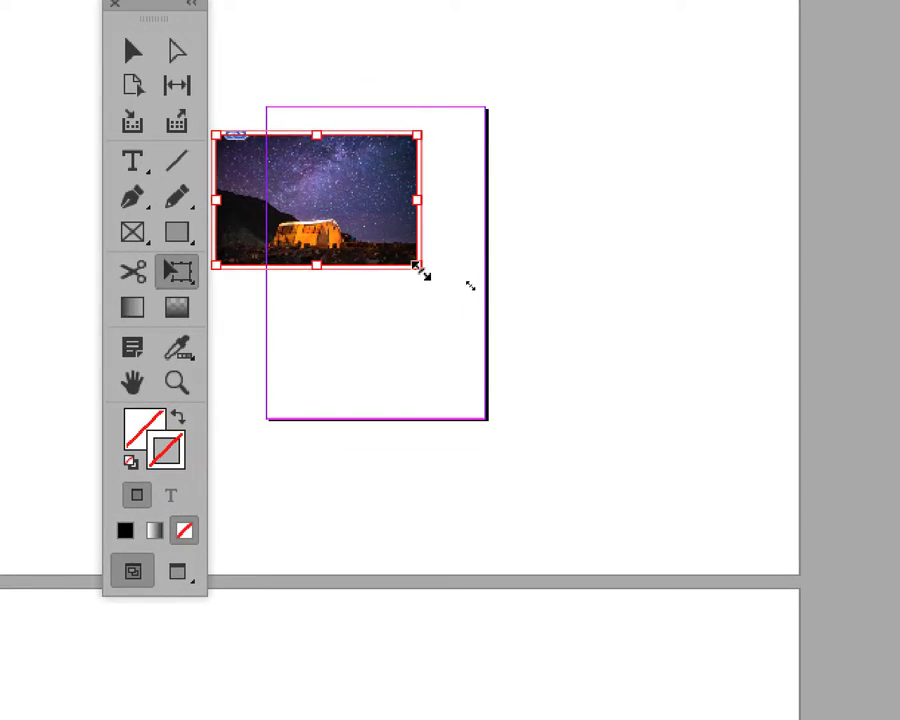
{"action": "left_click_drag", "start_coordinate": [561, 343], "coordinate": [737, 428]}
{"action": "left_click_drag", "start_coordinate": [479, 300], "coordinate": [483, 302]}
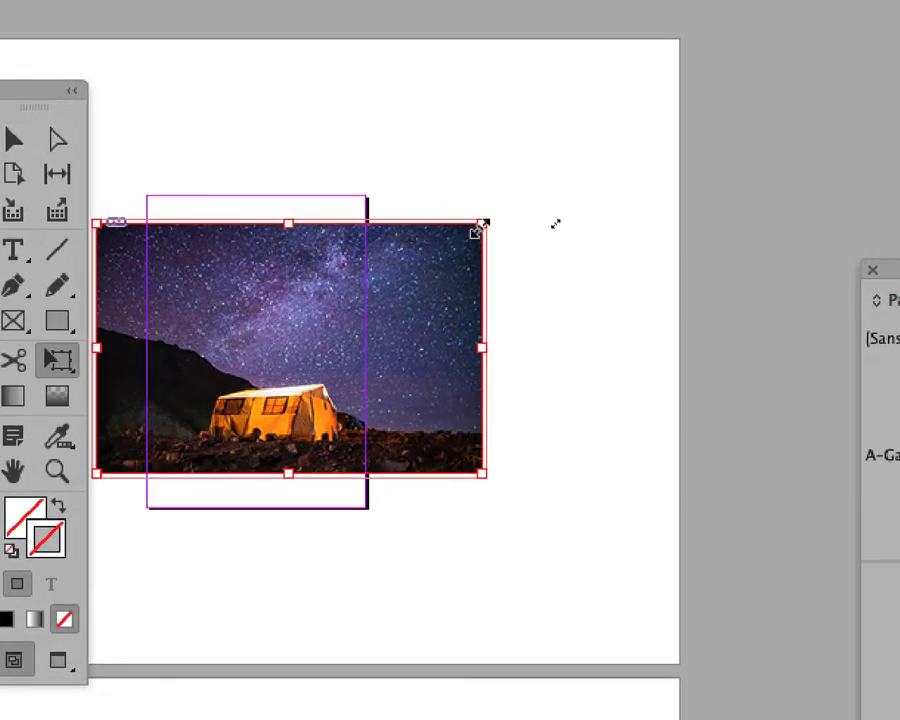
{"action": "mouse_move", "coordinate": [482, 222]}
{"action": "left_mouse_down"}
{"action": "mouse_move", "coordinate": [525, 203]}
{"action": "mouse_move", "coordinate": [494, 216]}
{"action": "left_mouse_up"}
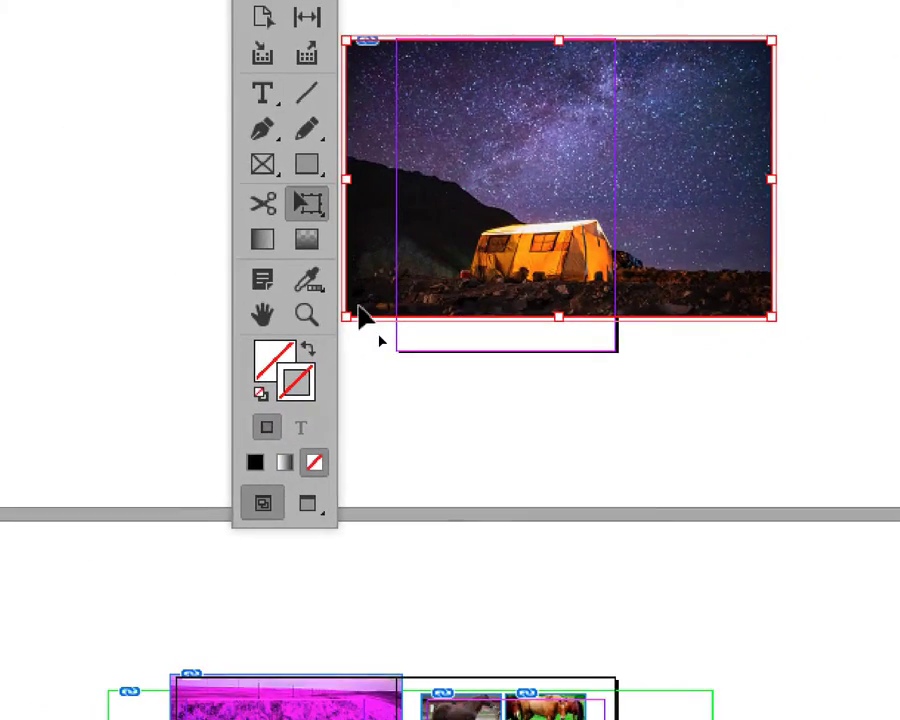
{"action": "mouse_move", "coordinate": [346, 317]}
{"action": "left_mouse_down"}
{"action": "mouse_move", "coordinate": [286, 354]}
{"action": "mouse_move", "coordinate": [331, 331]}
{"action": "left_mouse_up"}
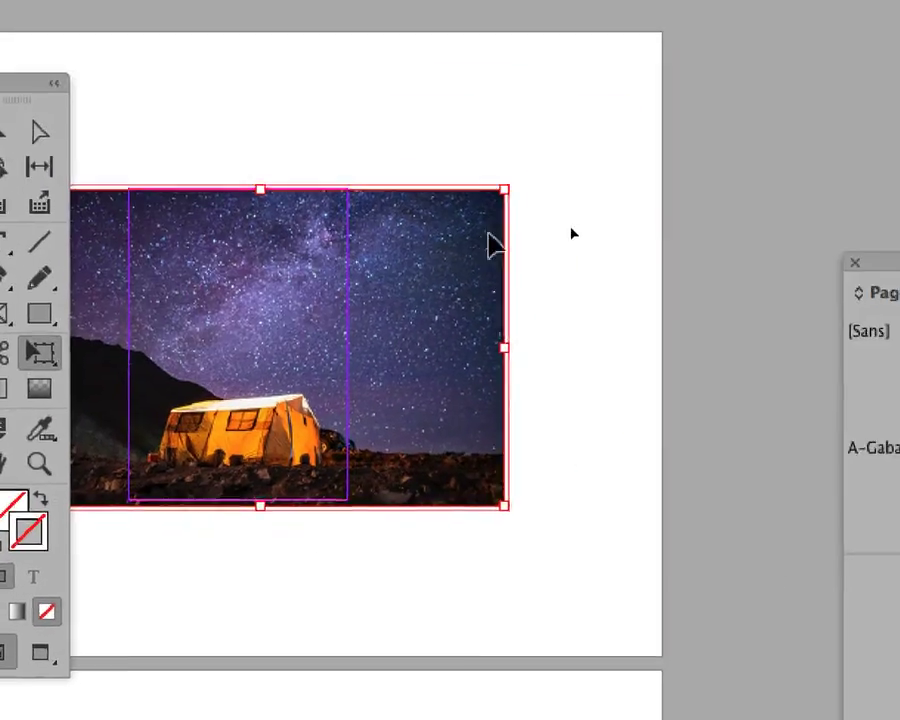
{"action": "left_click_drag", "start_coordinate": [497, 218], "coordinate": [509, 210]}
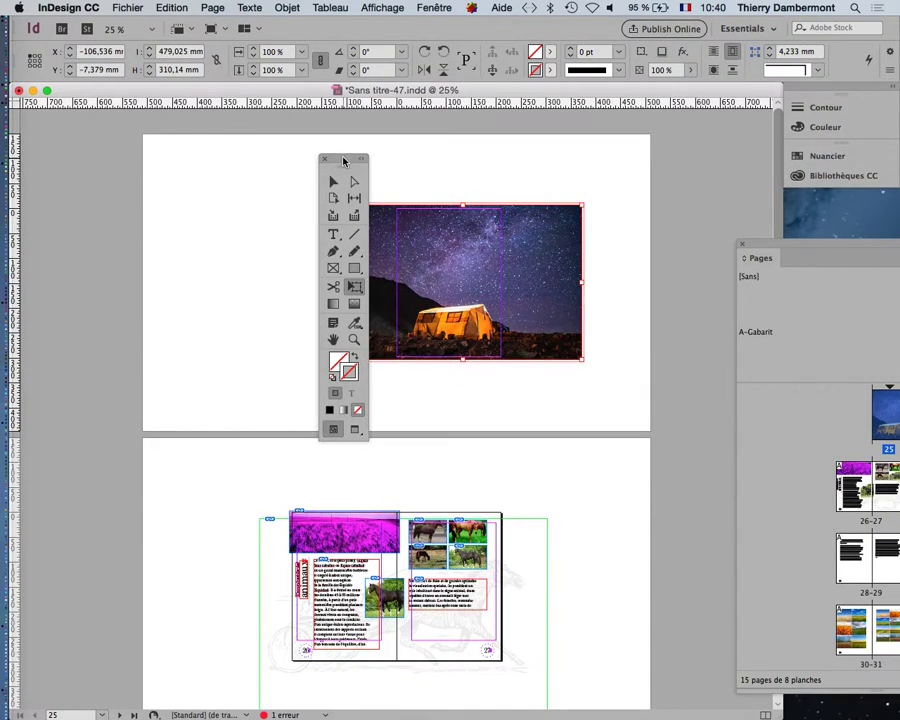
Examine how the oversized photo fills the cover page by switching between Normal and Preview display, ending in Normal.
{"action": "left_click_drag", "start_coordinate": [343, 161], "coordinate": [114, 148]}
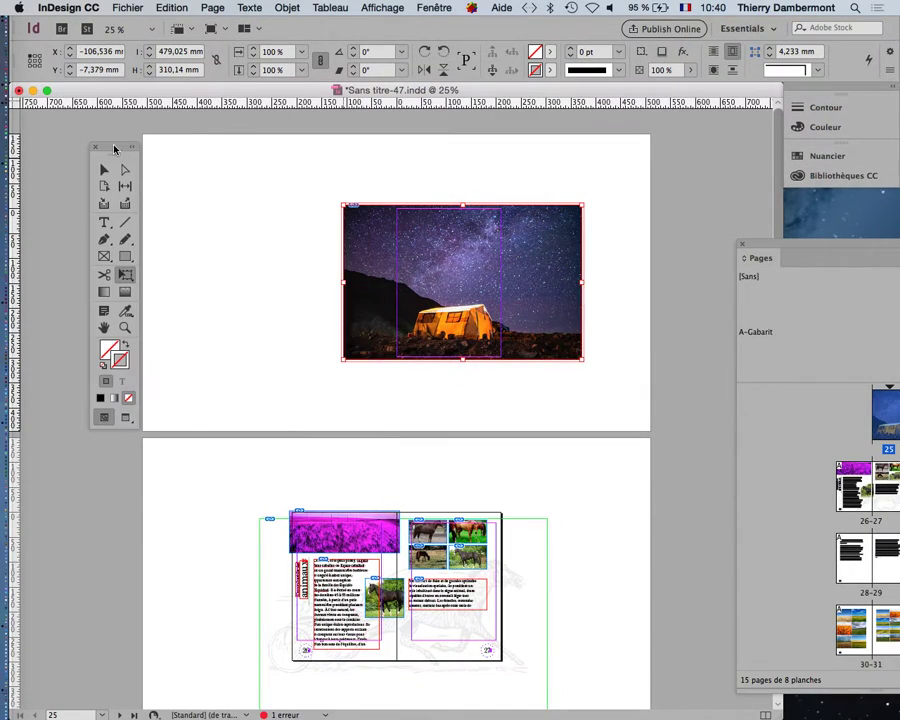
{"action": "key", "text": "super+equal"}
{"action": "key", "text": "super+equal"}
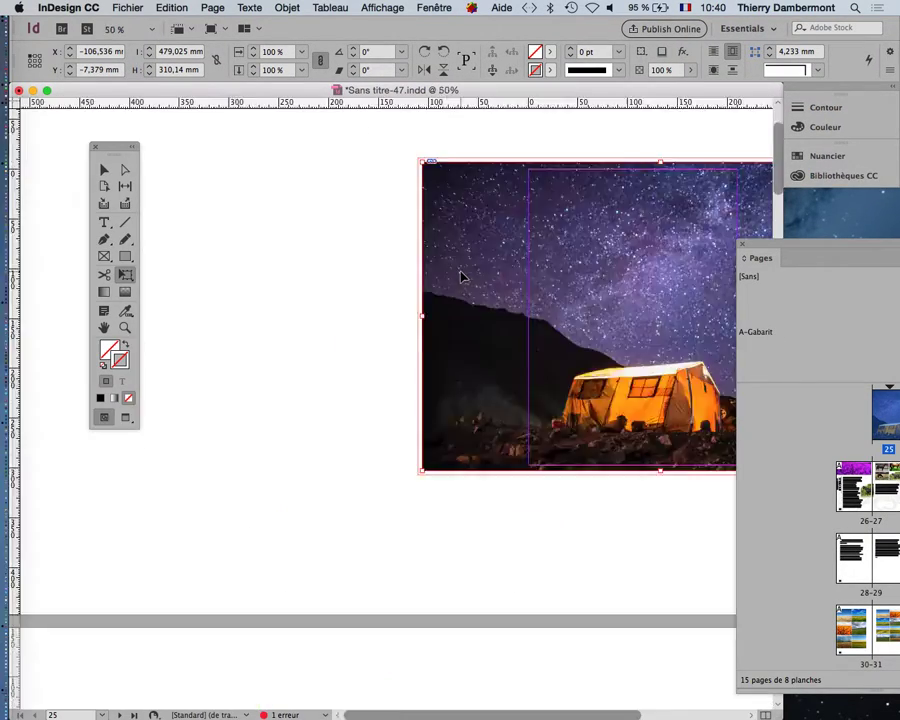
{"action": "scroll", "coordinate": [480, 316], "scroll_direction": "right", "scroll_amount": 6}
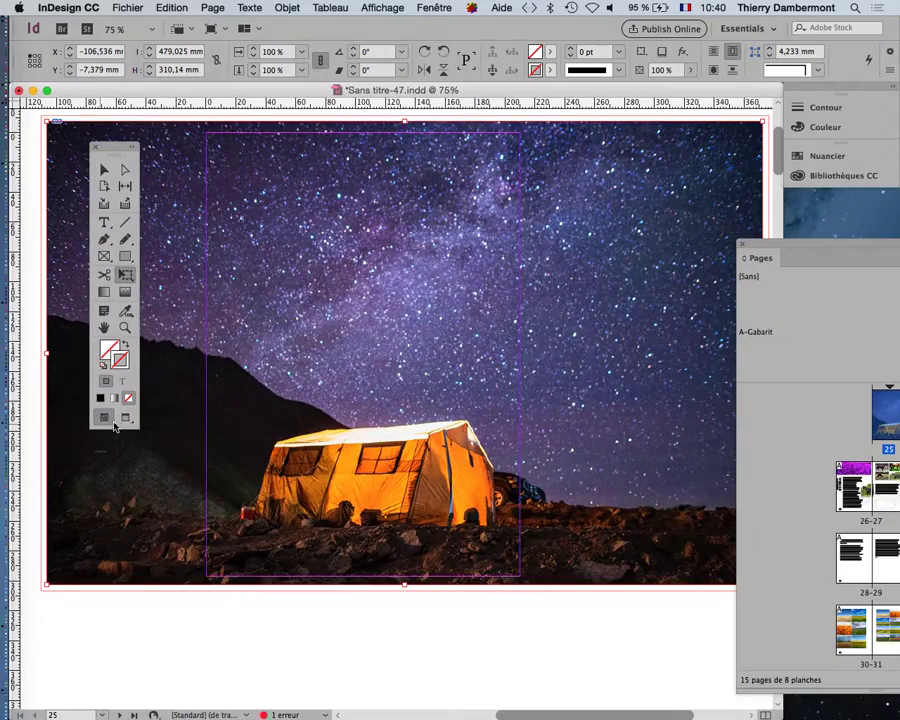
{"action": "left_click", "coordinate": [130, 421]}
{"action": "left_click", "coordinate": [105, 419]}
{"action": "left_click", "coordinate": [126, 418]}
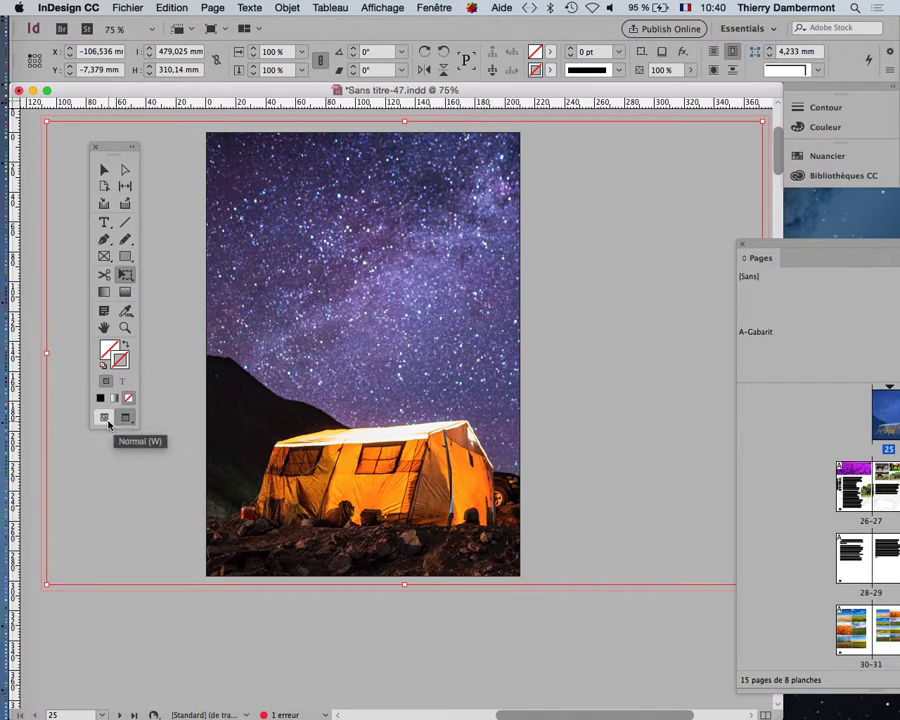
{"action": "left_click", "coordinate": [107, 421]}
{"action": "left_click", "coordinate": [124, 420]}
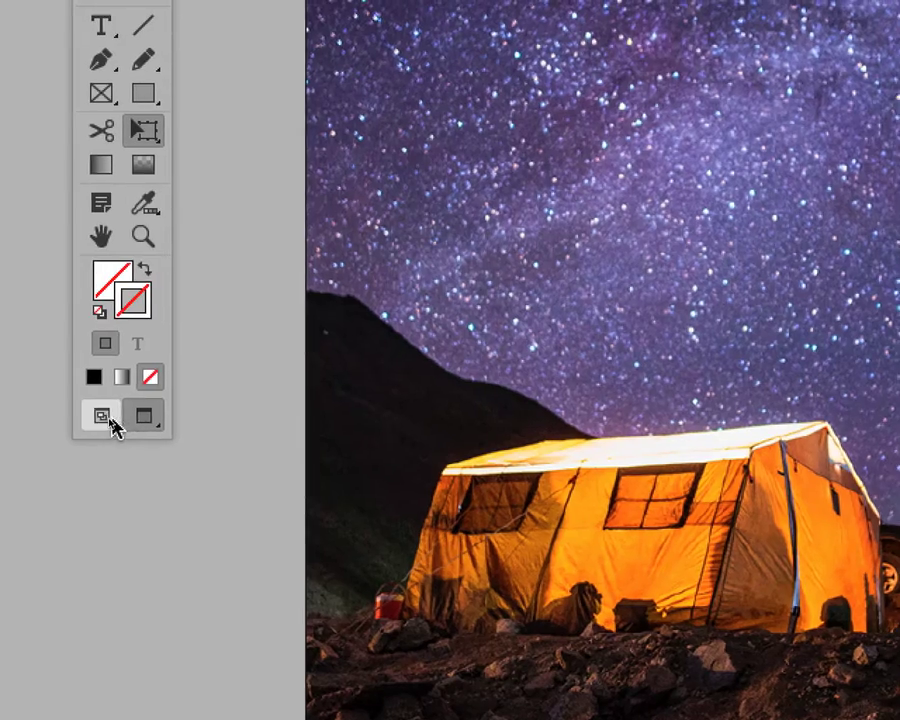
{"action": "left_click", "coordinate": [90, 420]}
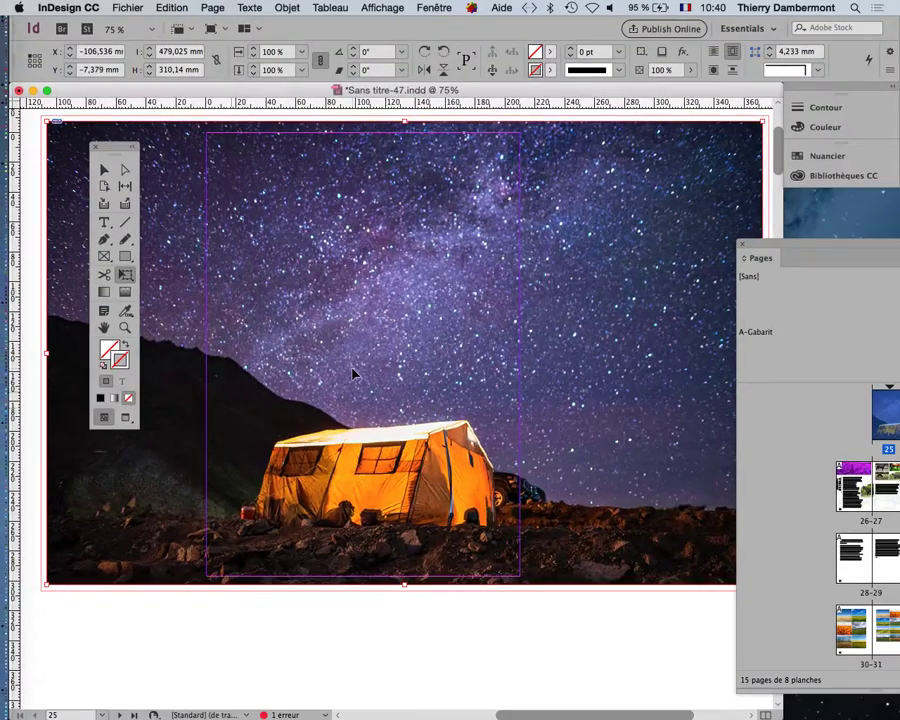
Crop both sides of the photo with the Selection tool, leaving about 8 mm beyond the page's left edge and a similar overhang on the right.
{"action": "key", "text": "super+minus"}
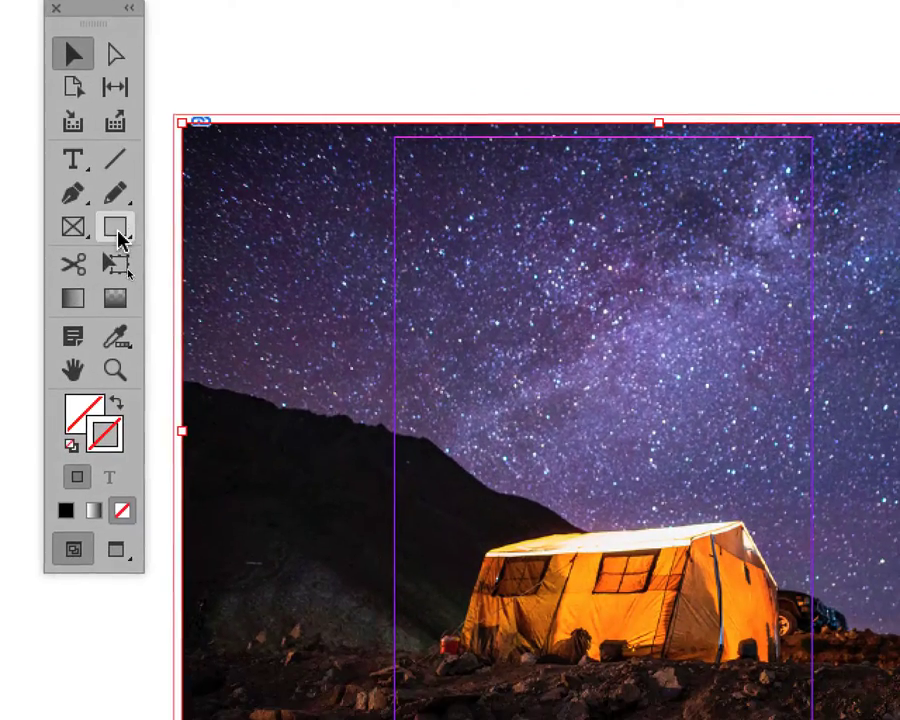
{"action": "left_click", "coordinate": [124, 270]}
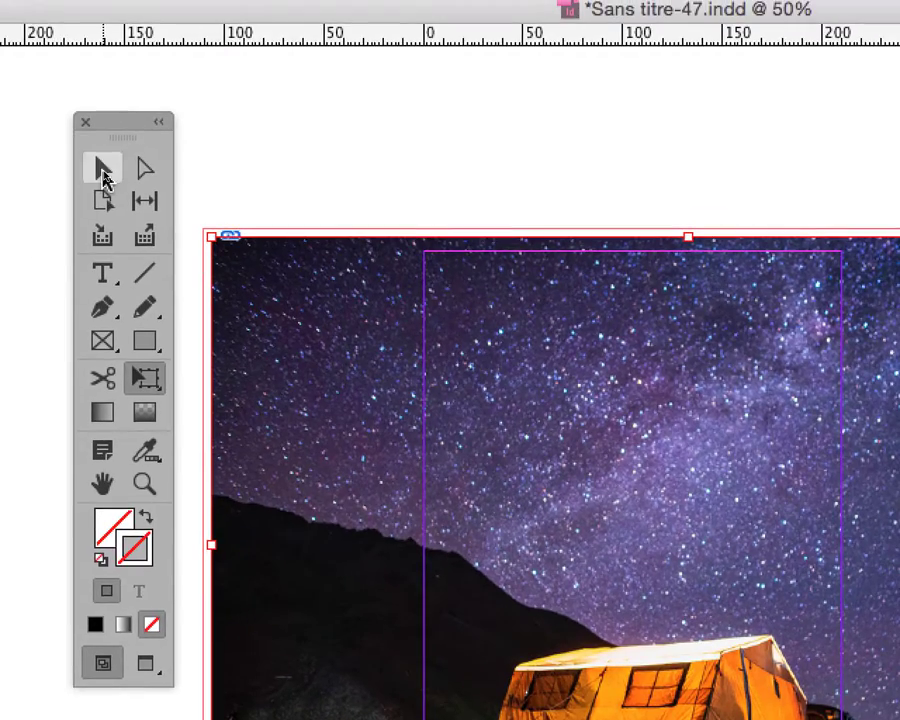
{"action": "left_click", "coordinate": [34, 124]}
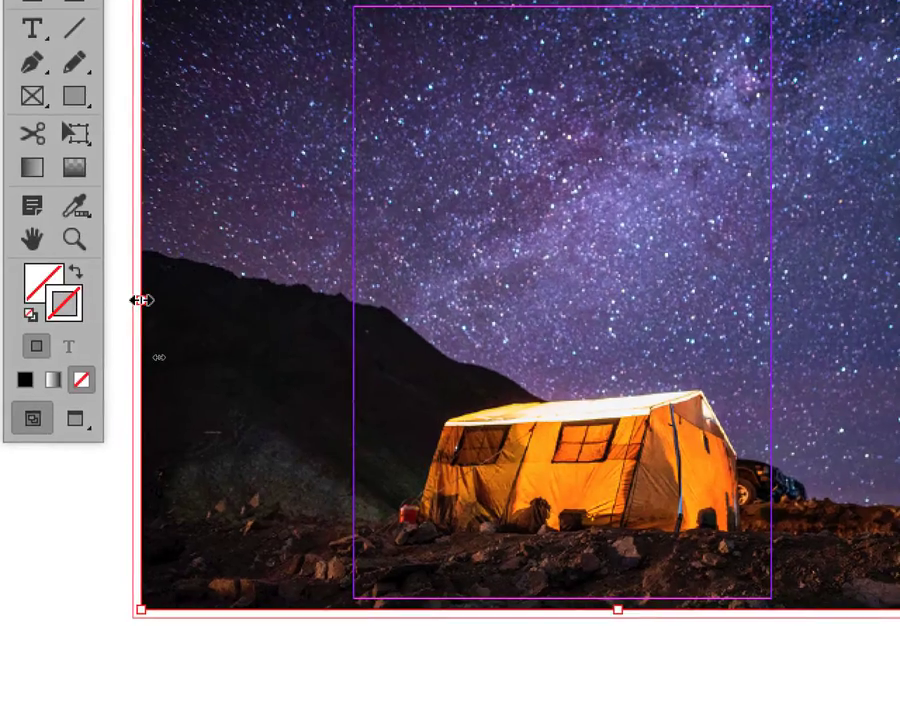
{"action": "left_click_drag", "start_coordinate": [153, 308], "coordinate": [356, 308]}
{"action": "left_click_drag", "start_coordinate": [211, 298], "coordinate": [208, 298]}
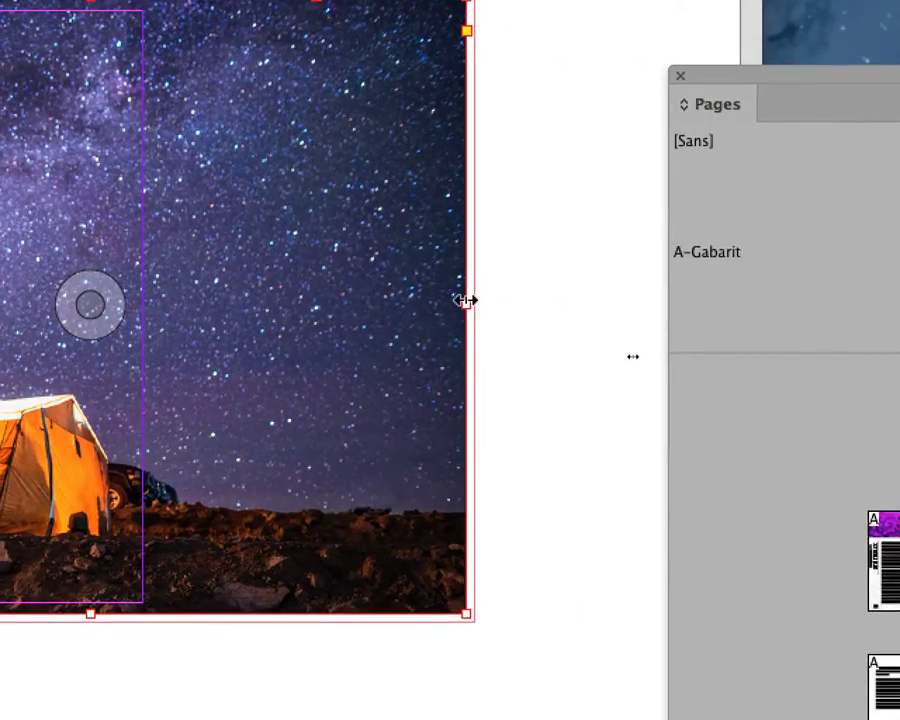
{"action": "left_click_drag", "start_coordinate": [465, 308], "coordinate": [175, 322]}
{"action": "left_click_drag", "start_coordinate": [363, 307], "coordinate": [352, 304]}
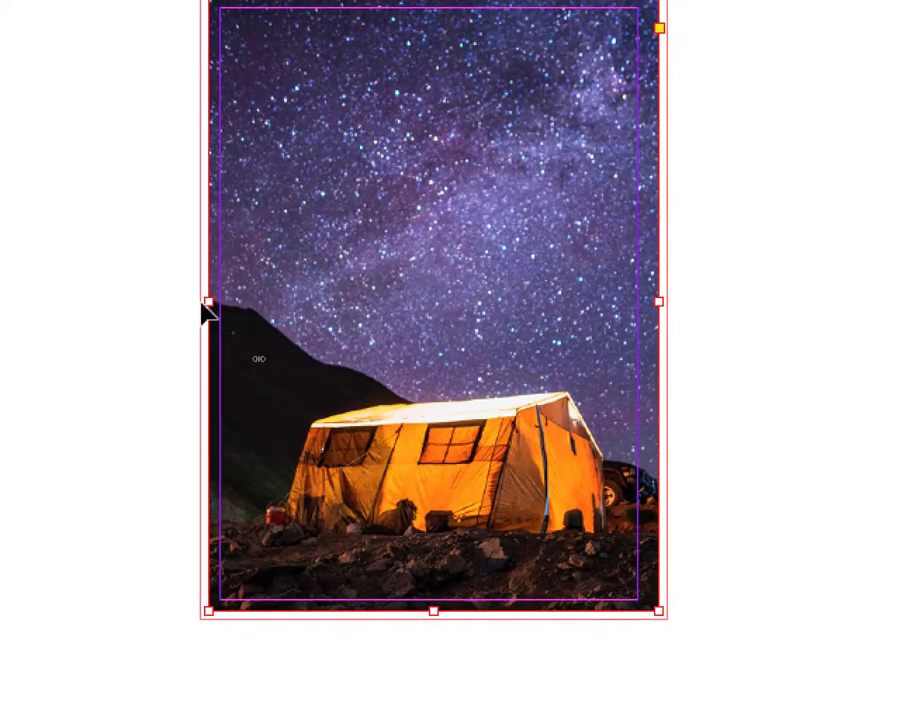
{"action": "left_click_drag", "start_coordinate": [174, 304], "coordinate": [169, 304]}
{"action": "left_click", "coordinate": [172, 312]}
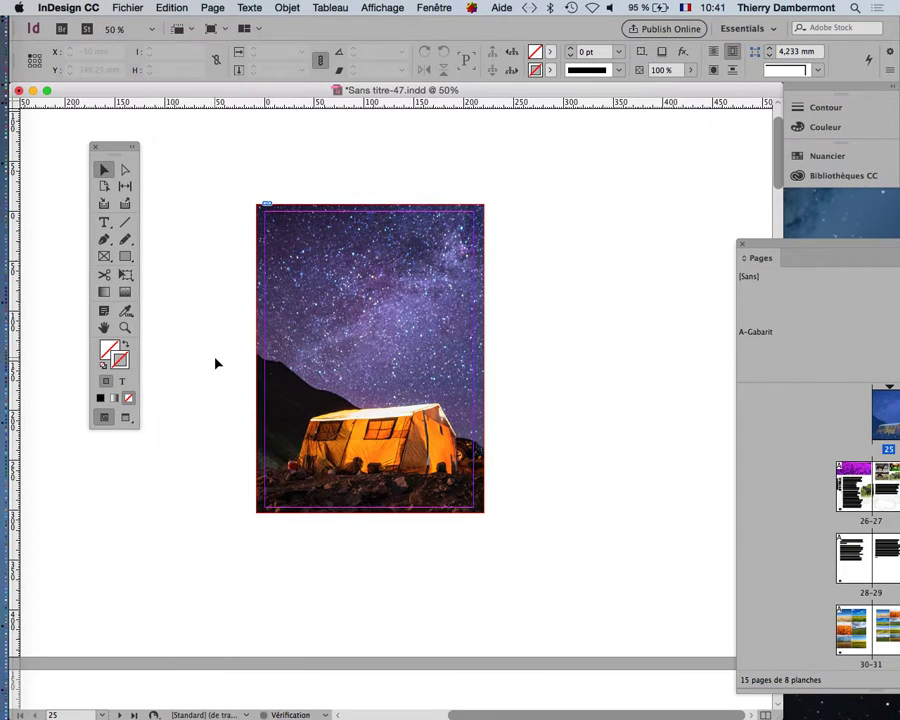
Scale the cropped photo down together with its frame to about 92 × 125 mm using Free Transform.
{"action": "key", "text": "e"}
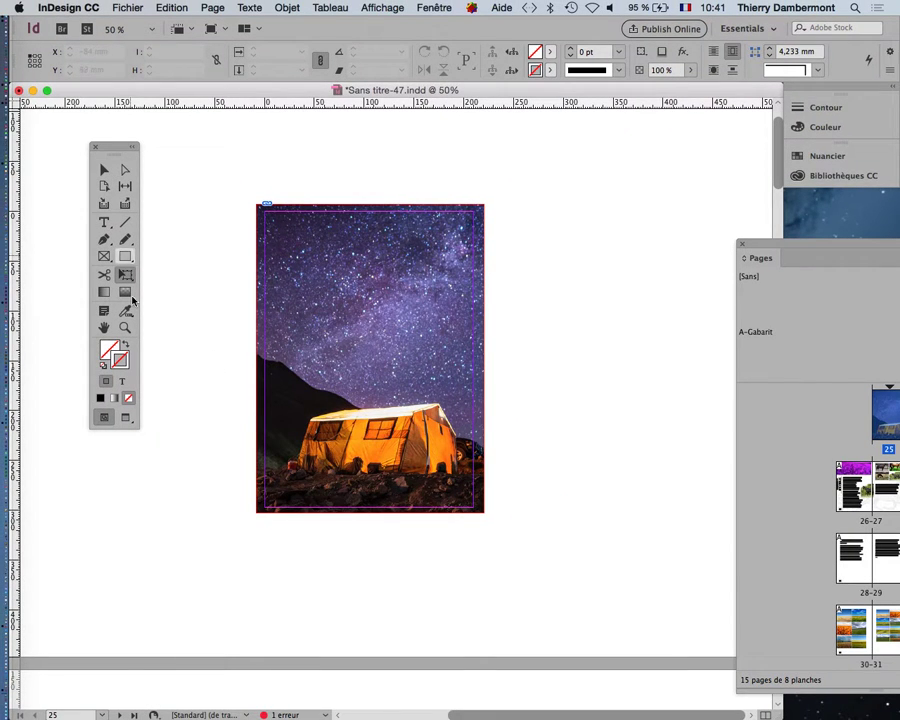
{"action": "left_click", "coordinate": [382, 458]}
{"action": "left_click_drag", "start_coordinate": [484, 512], "coordinate": [350, 328]}
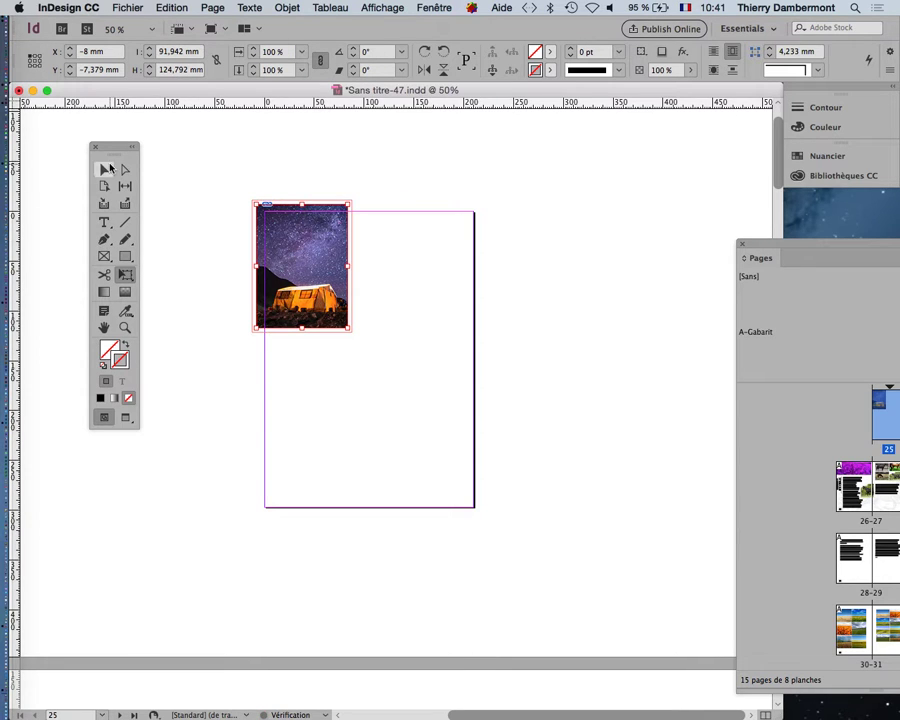
Select the image content inside the cropped frame to inspect its full bounds, and return to selecting the frame.
{"action": "left_click", "coordinate": [290, 244]}
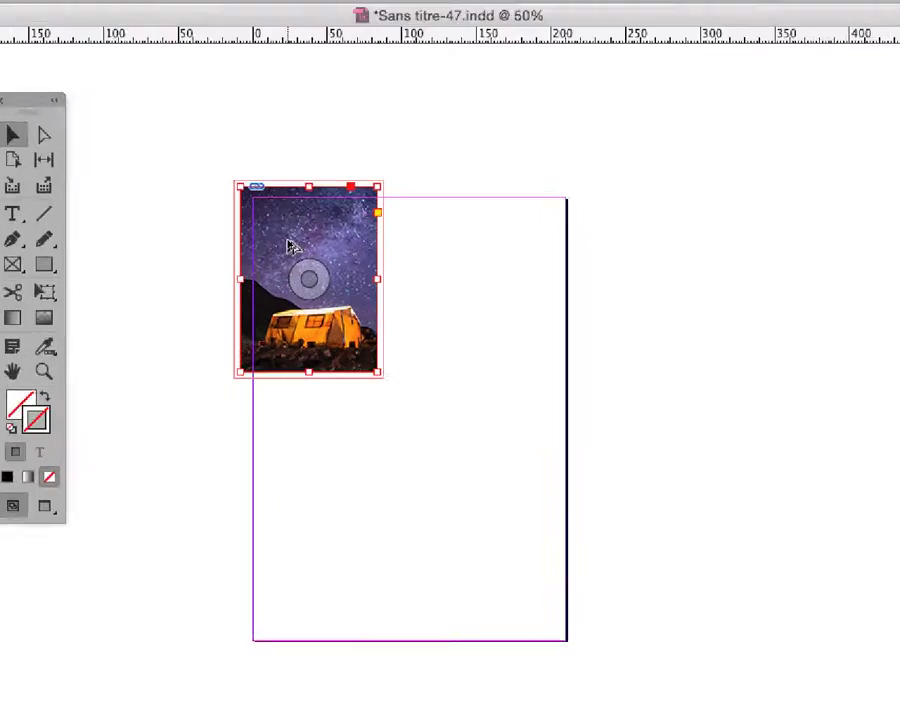
{"action": "left_click", "coordinate": [187, 206]}
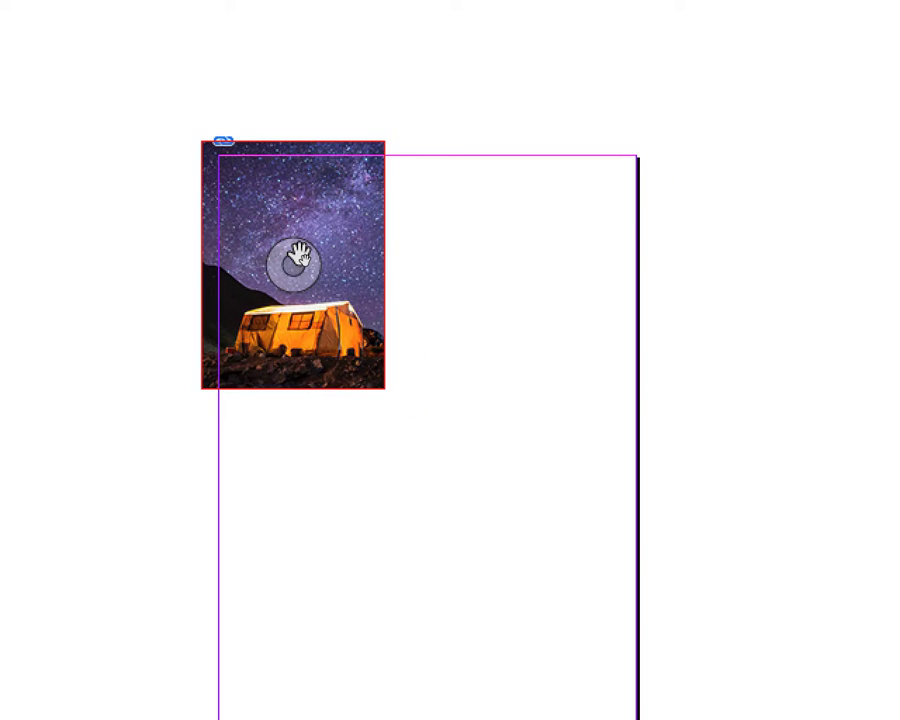
{"action": "left_click", "coordinate": [301, 254]}
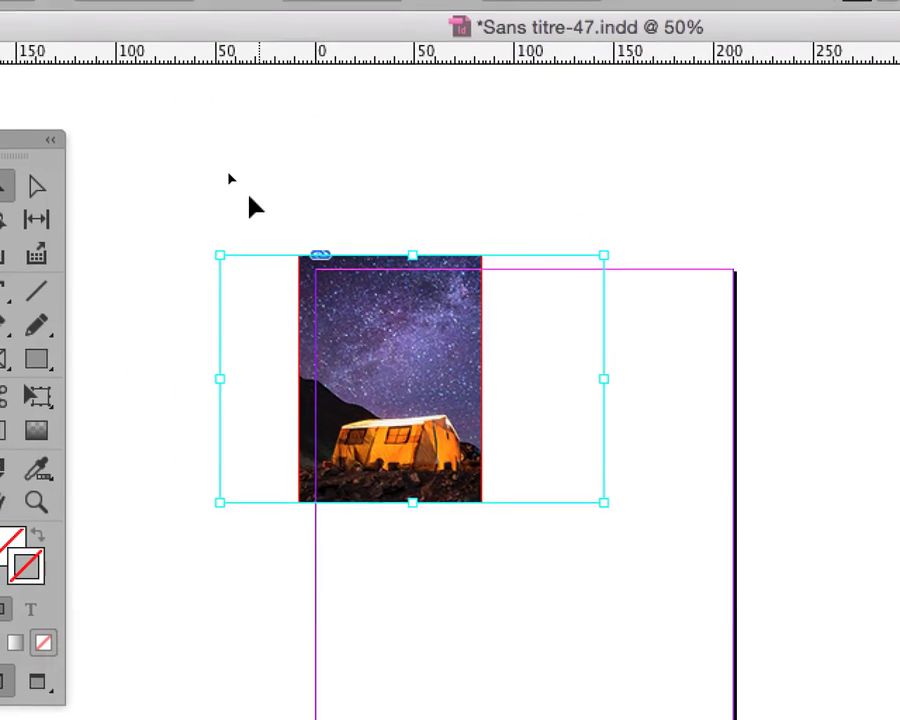
{"action": "left_click", "coordinate": [249, 198]}
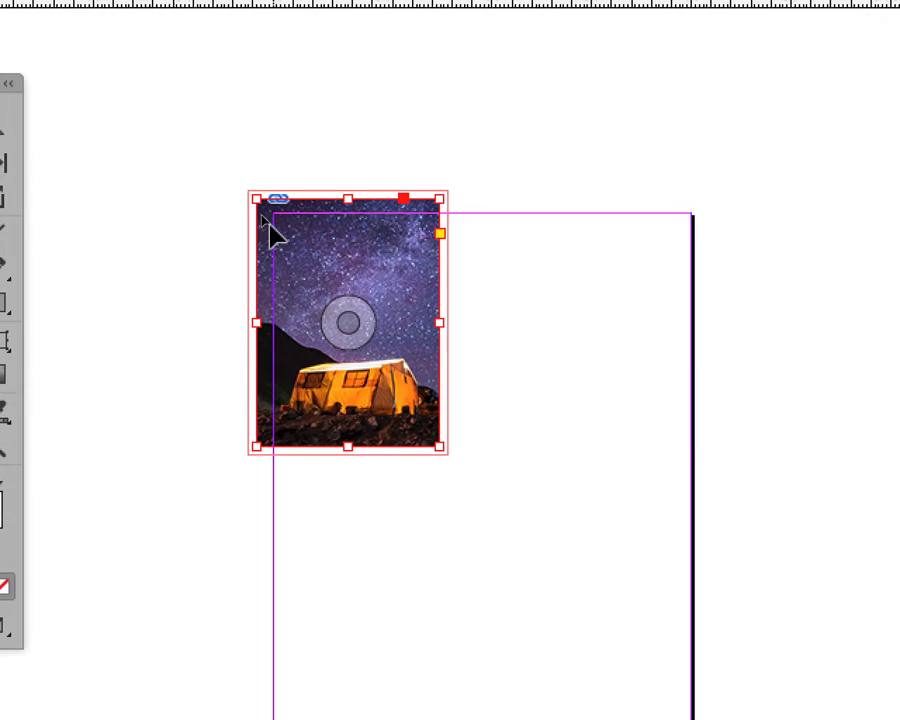
Scale the photo and its frame up to about 229 × 311 mm with Free Transform, covering the whole cover page, and deselect it.
{"action": "left_click", "coordinate": [394, 161]}
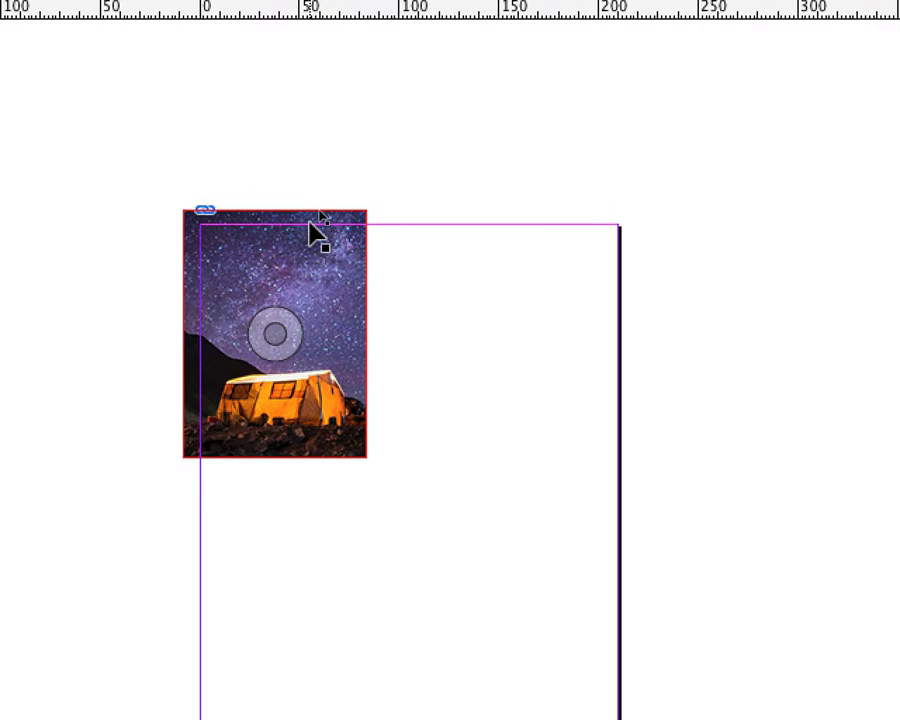
{"action": "left_click", "coordinate": [302, 254]}
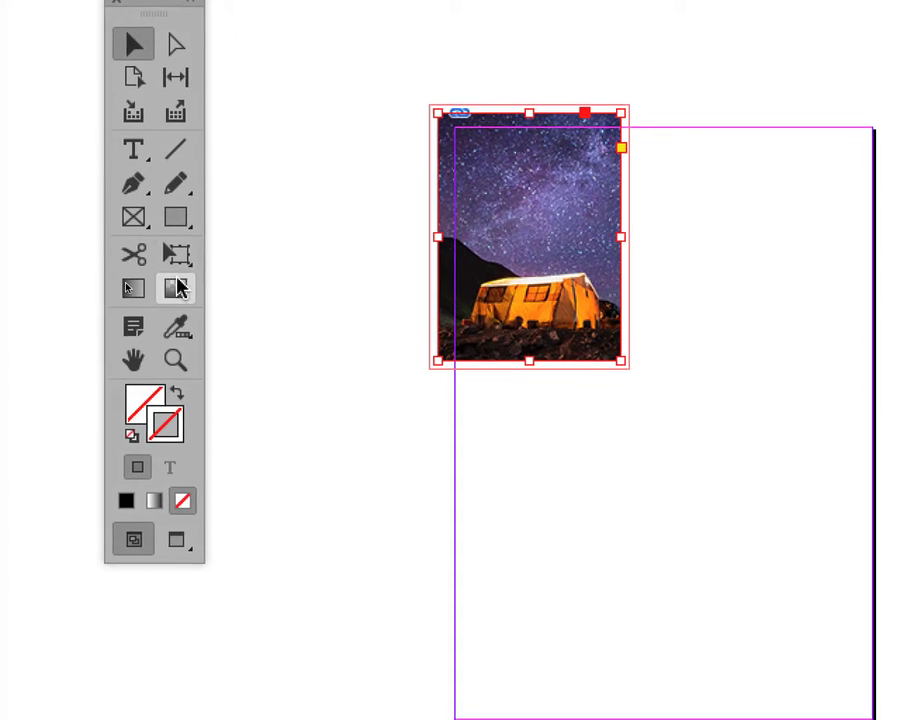
{"action": "left_click", "coordinate": [176, 256]}
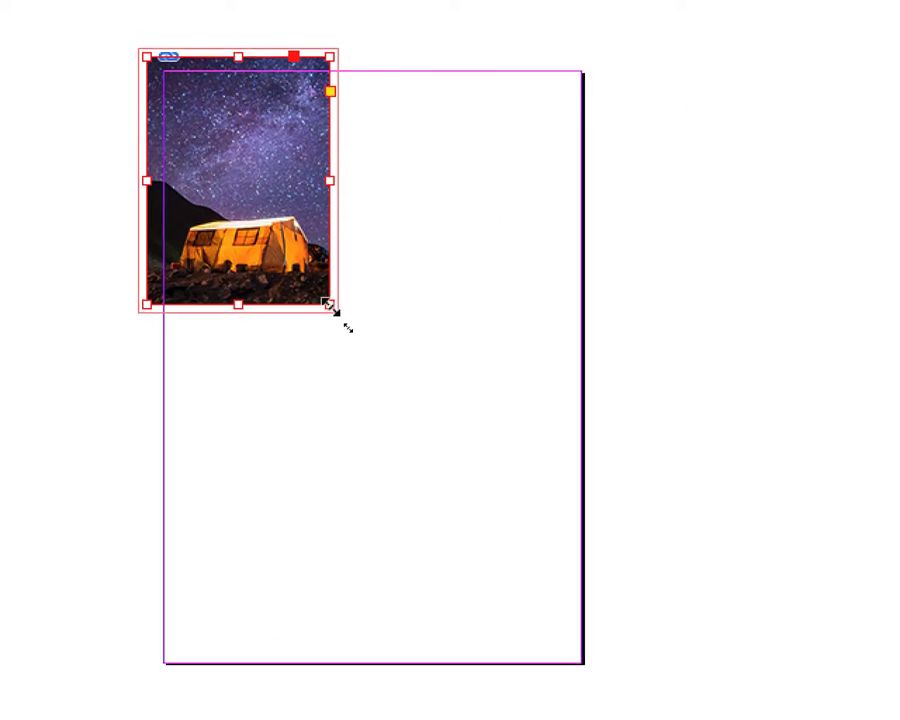
{"action": "left_click_drag", "start_coordinate": [331, 305], "coordinate": [528, 450]}
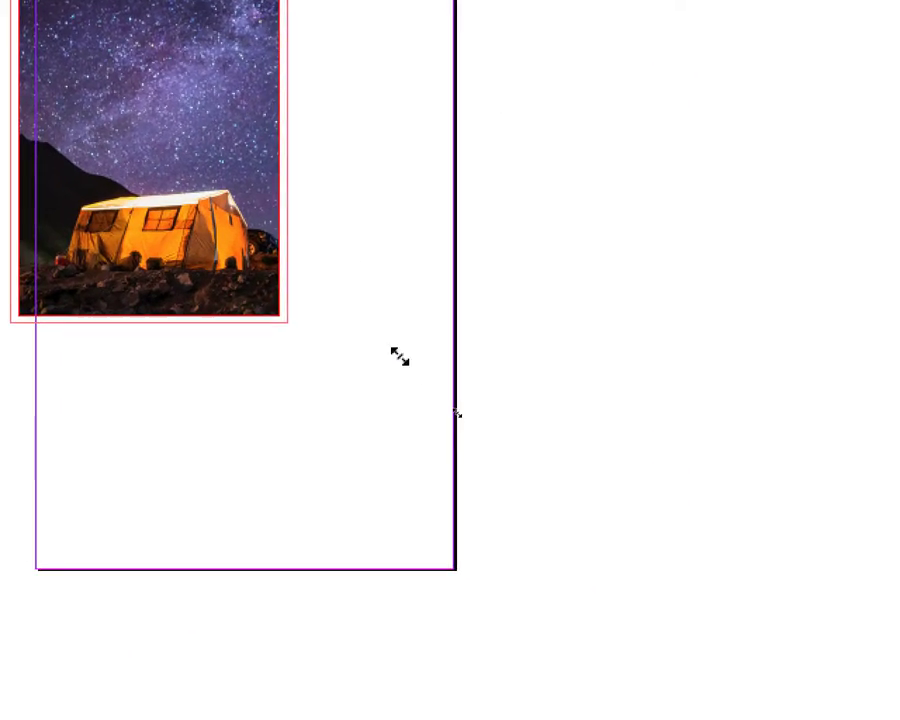
{"action": "left_click_drag", "start_coordinate": [400, 357], "coordinate": [446, 416]}
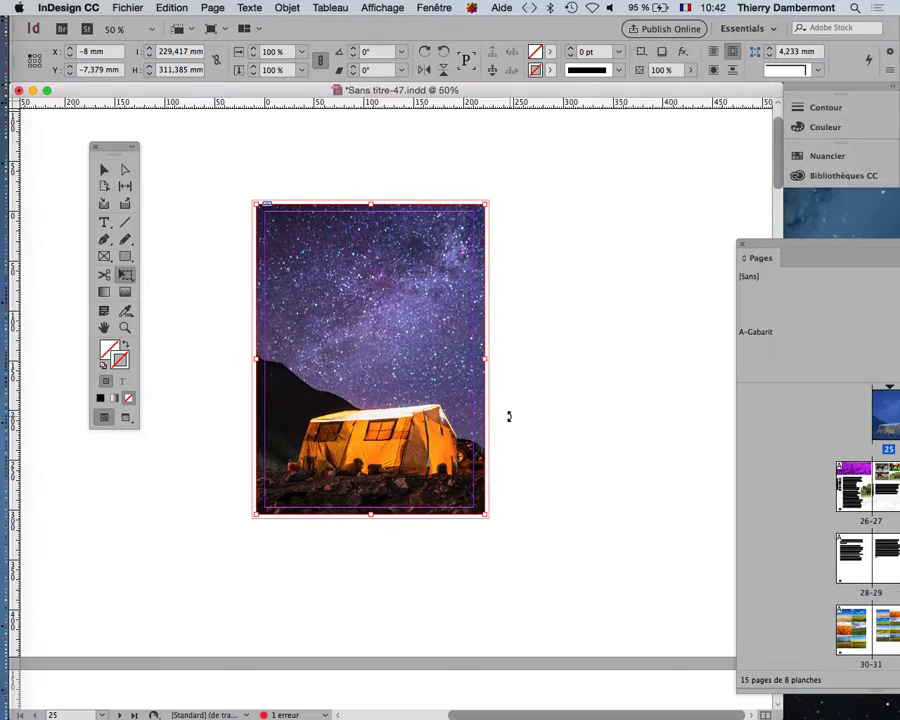
{"action": "left_click", "coordinate": [193, 202]}
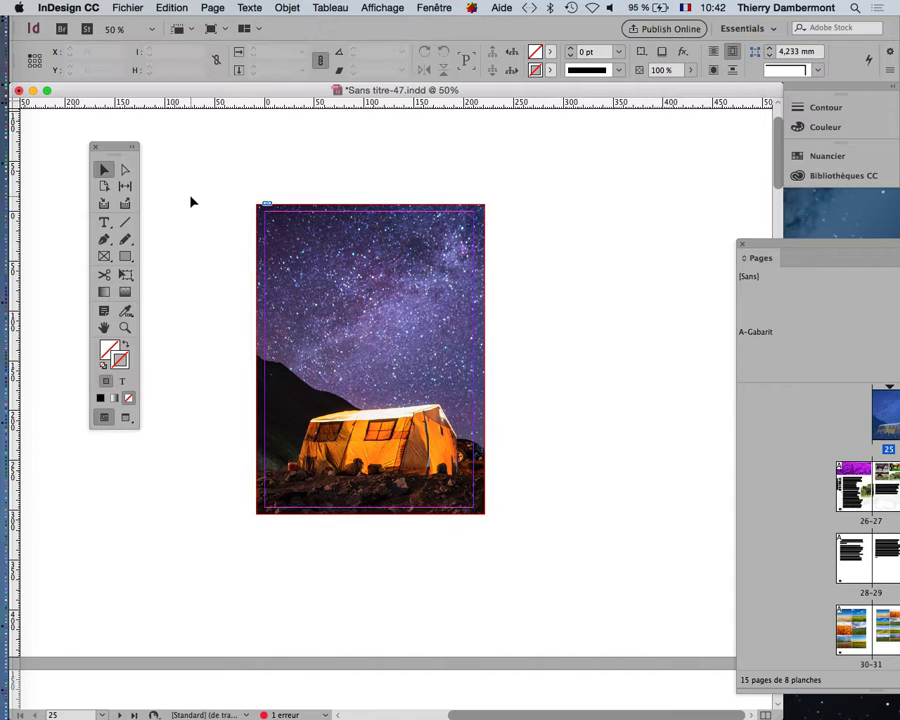